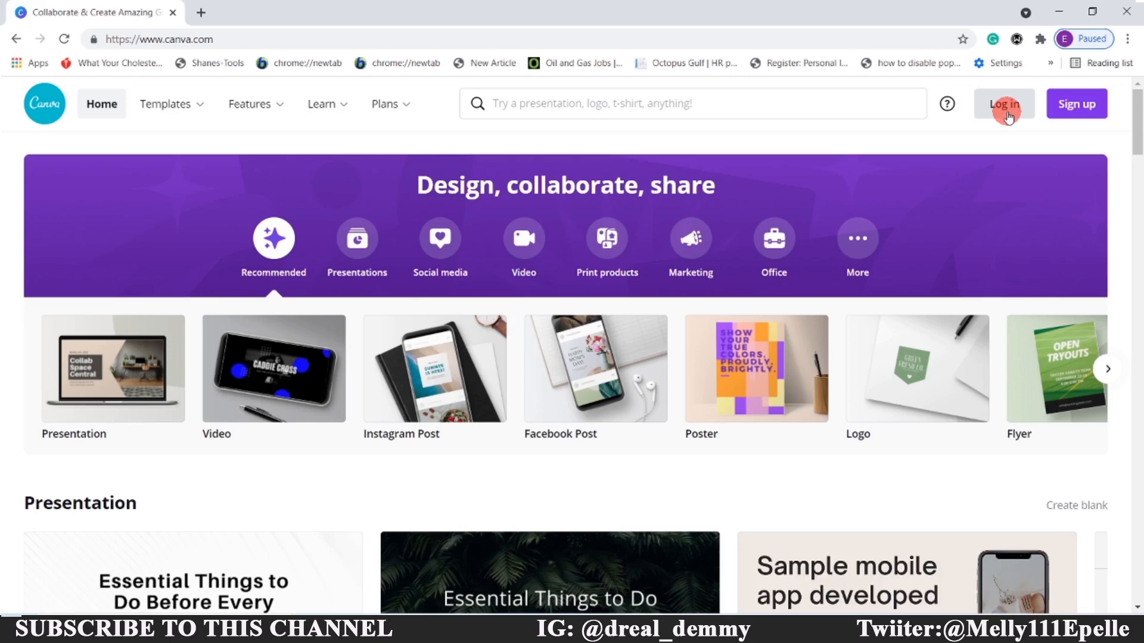
Search for "logo" to start a blank logo design, and skip the introductory tour.
left_click(518, 102)
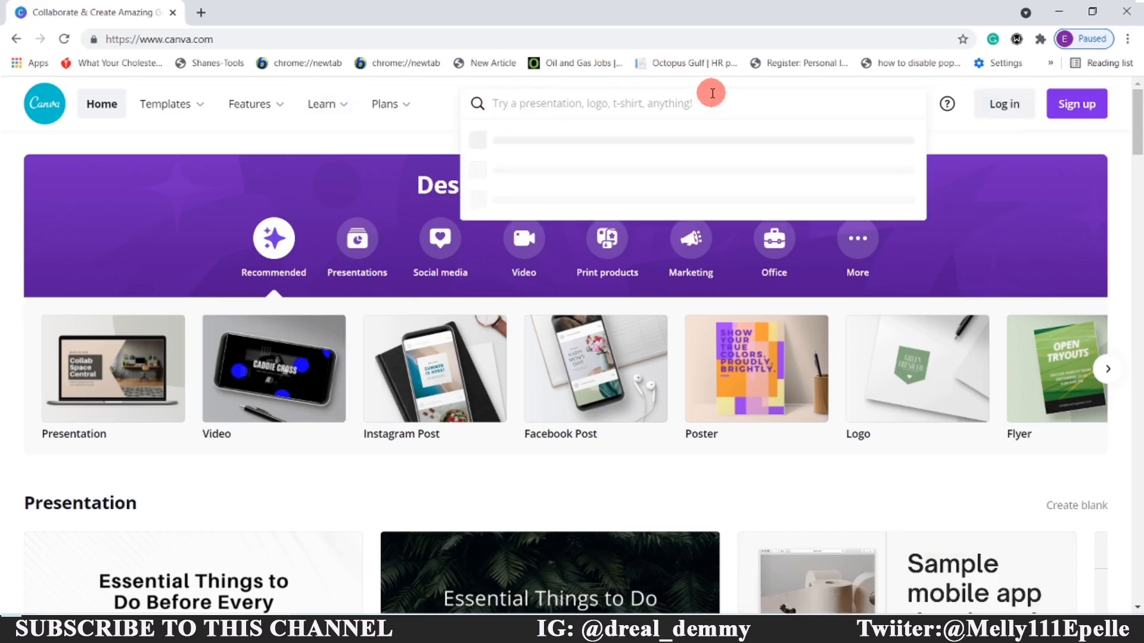
type("logo")
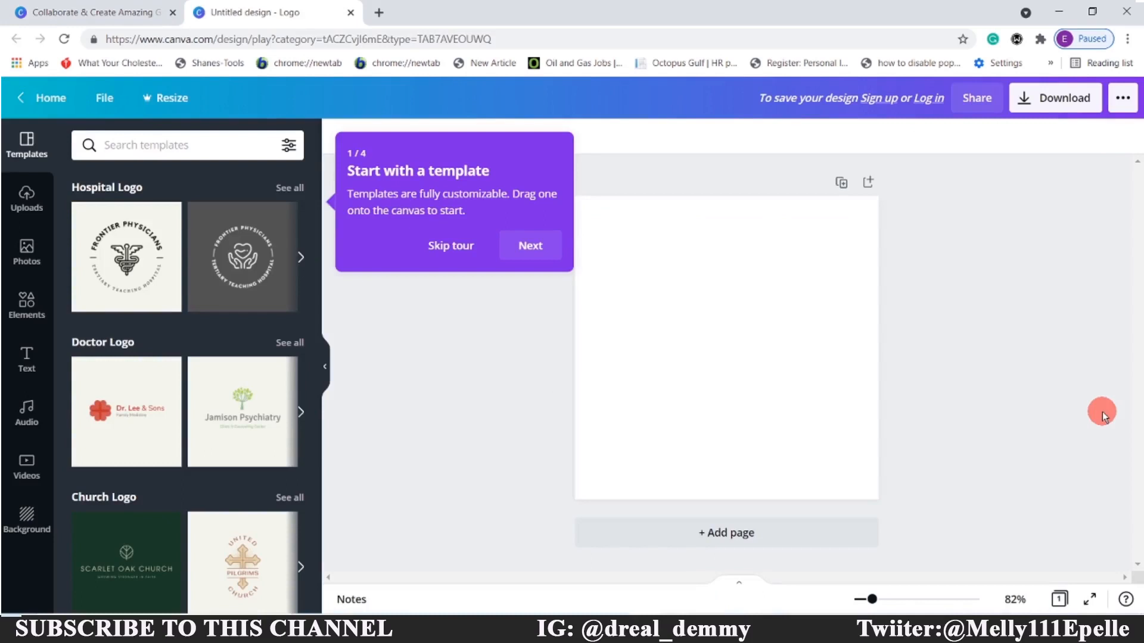
left_click(439, 250)
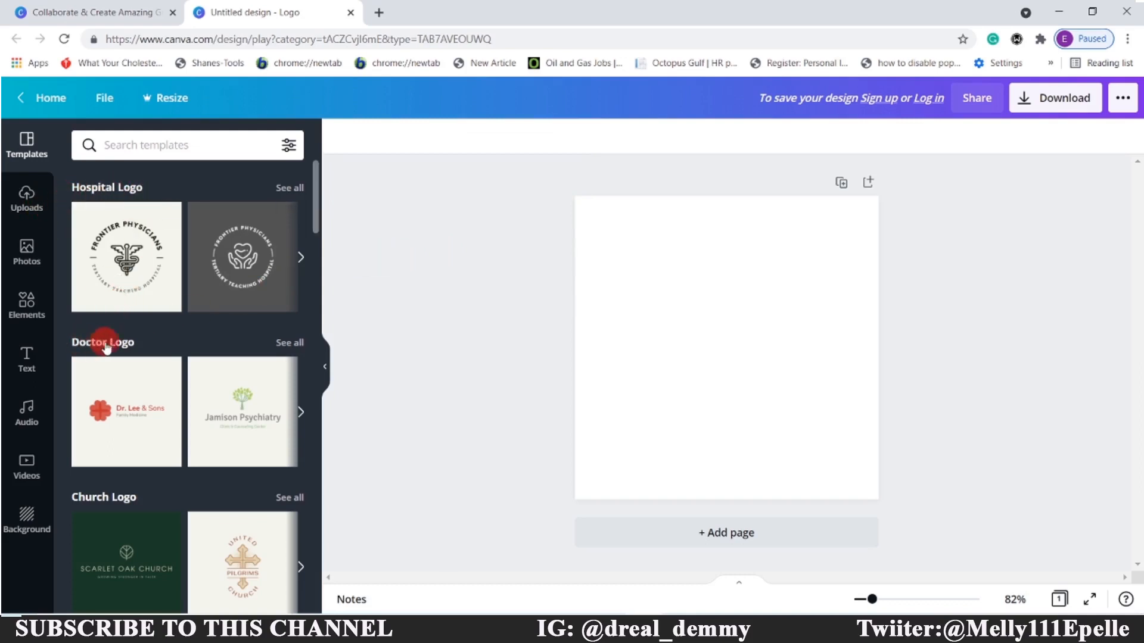
Browse the logo template categories from Hospital Logo down to the All results section.
left_click_drag(316, 206, 320, 244)
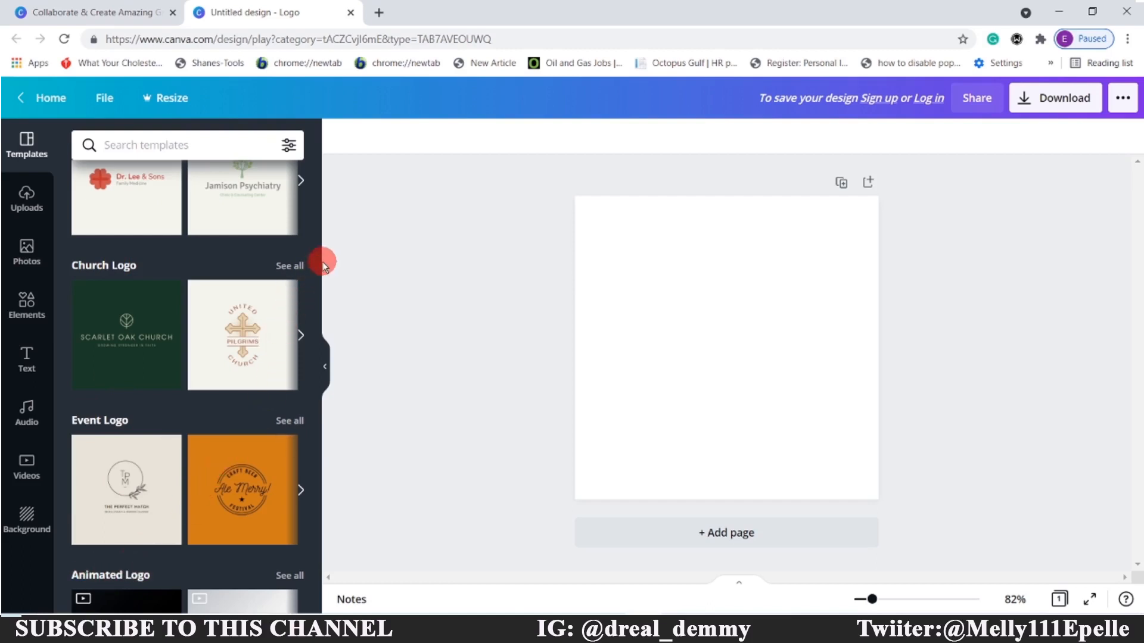
left_click_drag(317, 260, 316, 320)
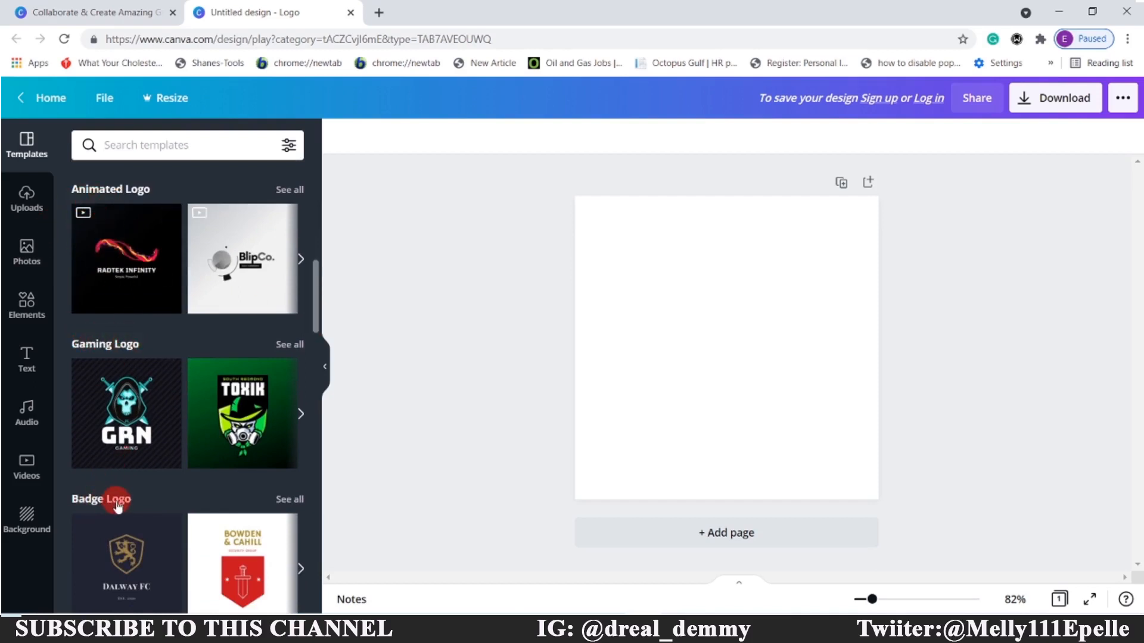
left_click_drag(317, 329, 324, 401)
scroll(275, 375, "up", 2)
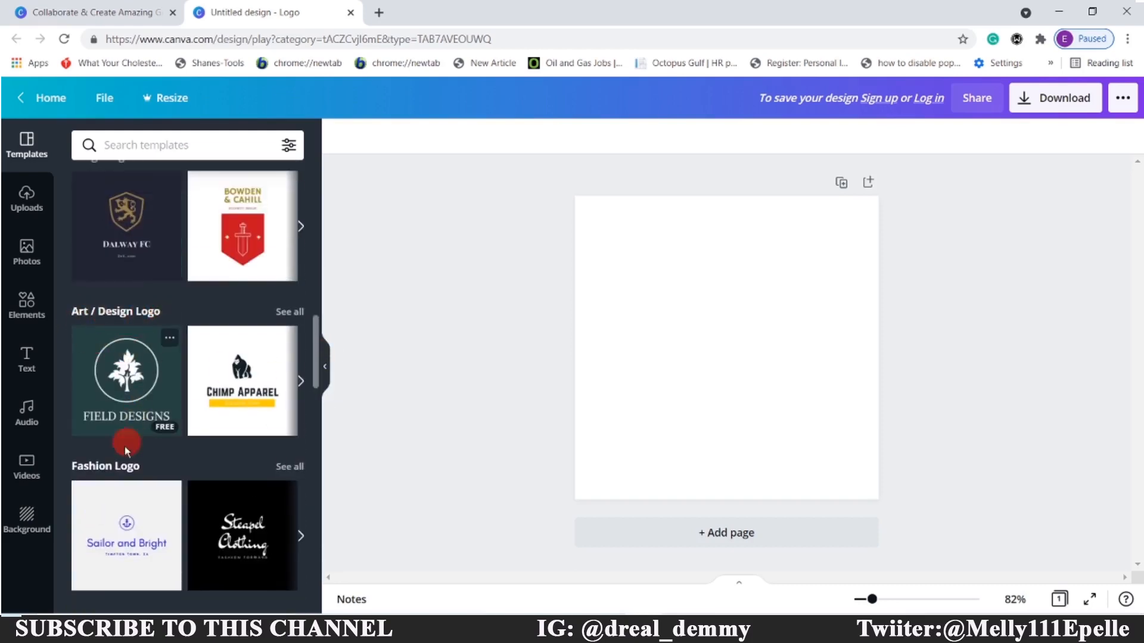
scroll(257, 439, "down", 5)
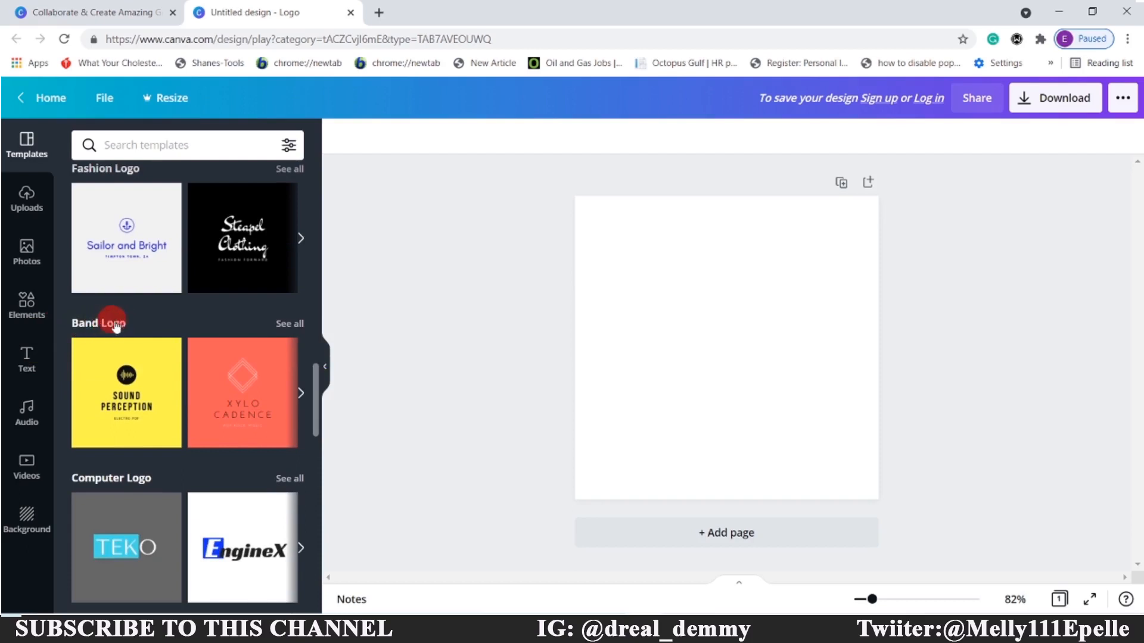
scroll(125, 295, "down", 10)
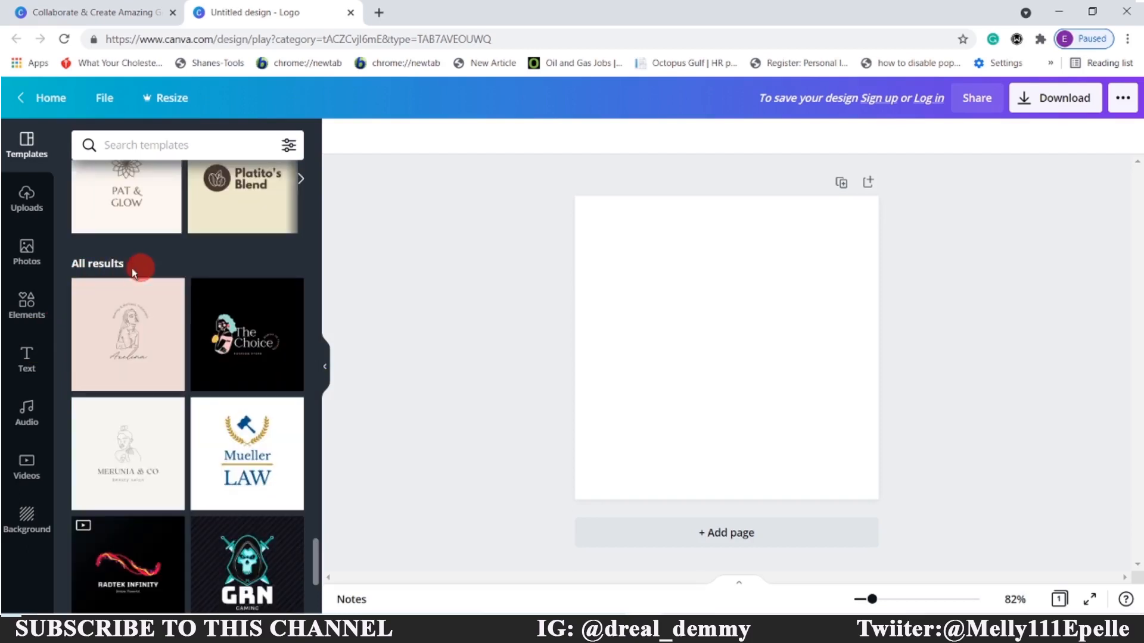
left_click(105, 146)
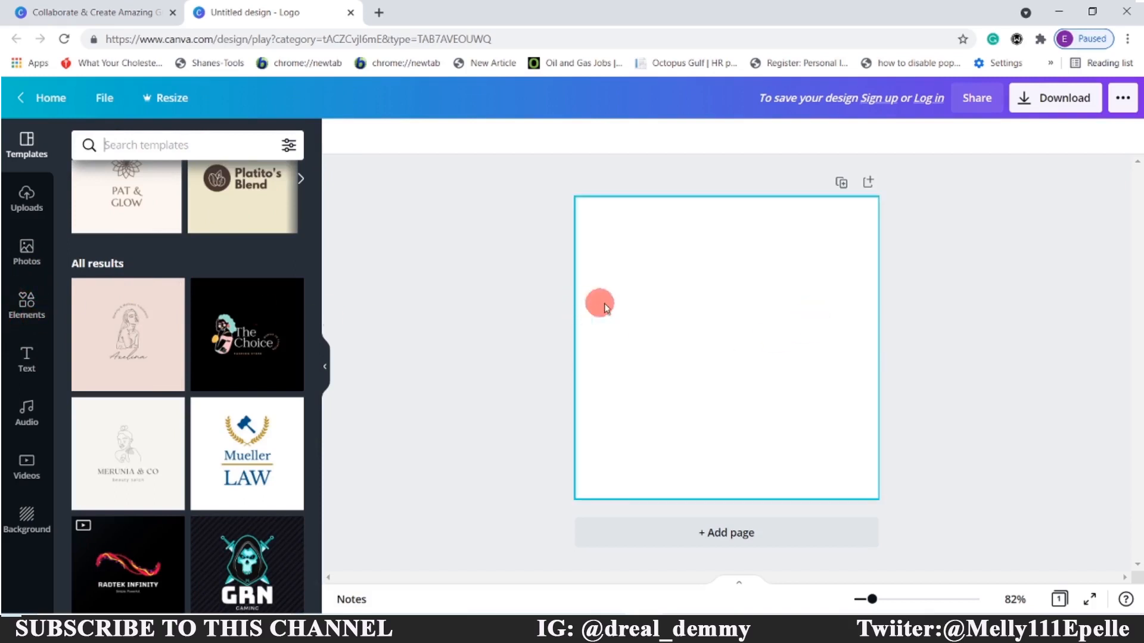
Fill the blank page's background with a gray from the default colors.
left_click(713, 316)
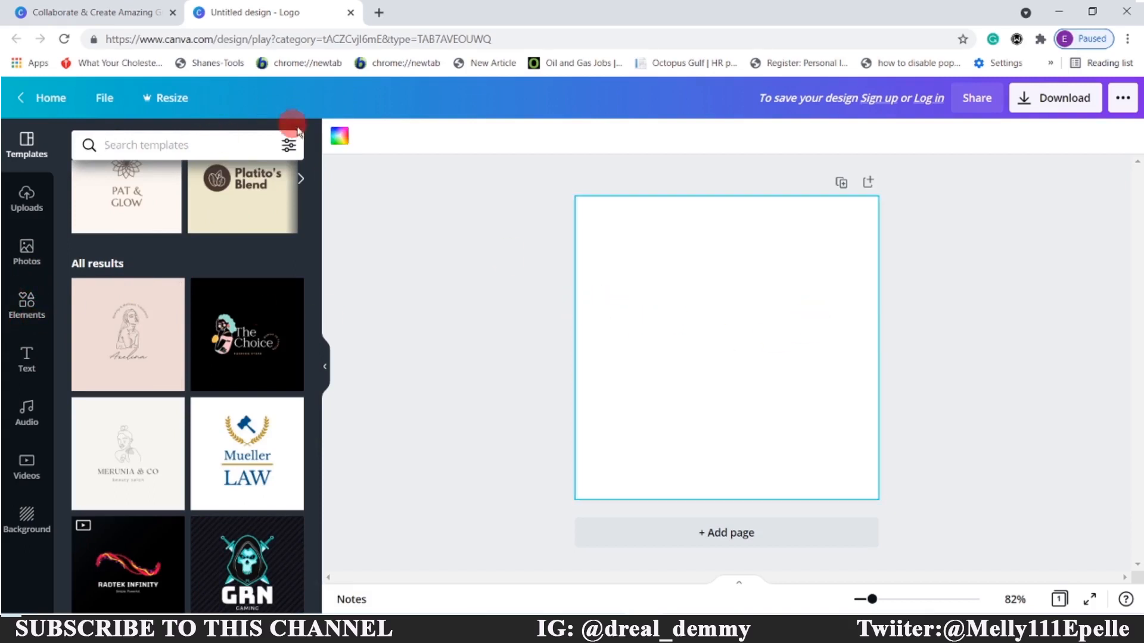
left_click(341, 140)
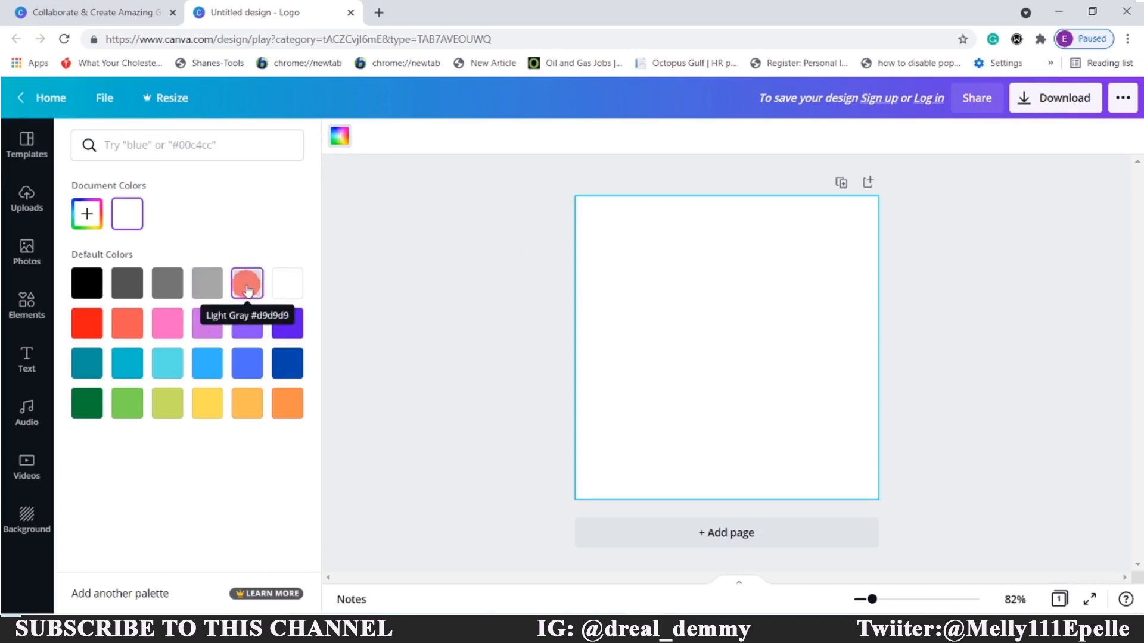
left_click(207, 289)
Search the elements for "gym" and add the free teal outlined dumbbell to the page.
left_click(23, 316)
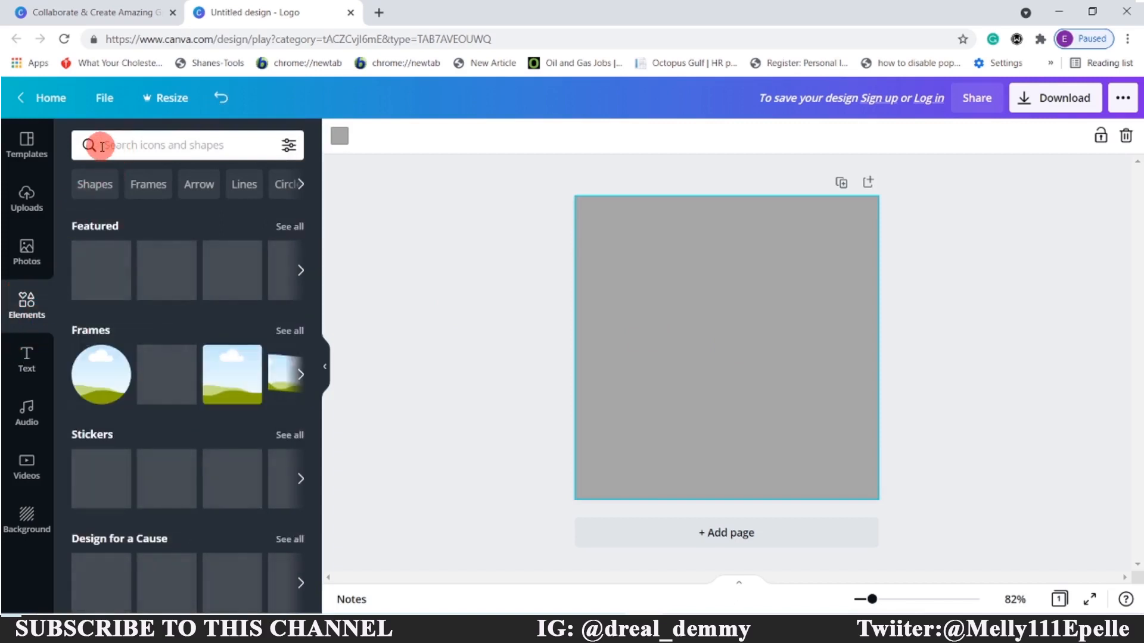
left_click(117, 161)
type("gym")
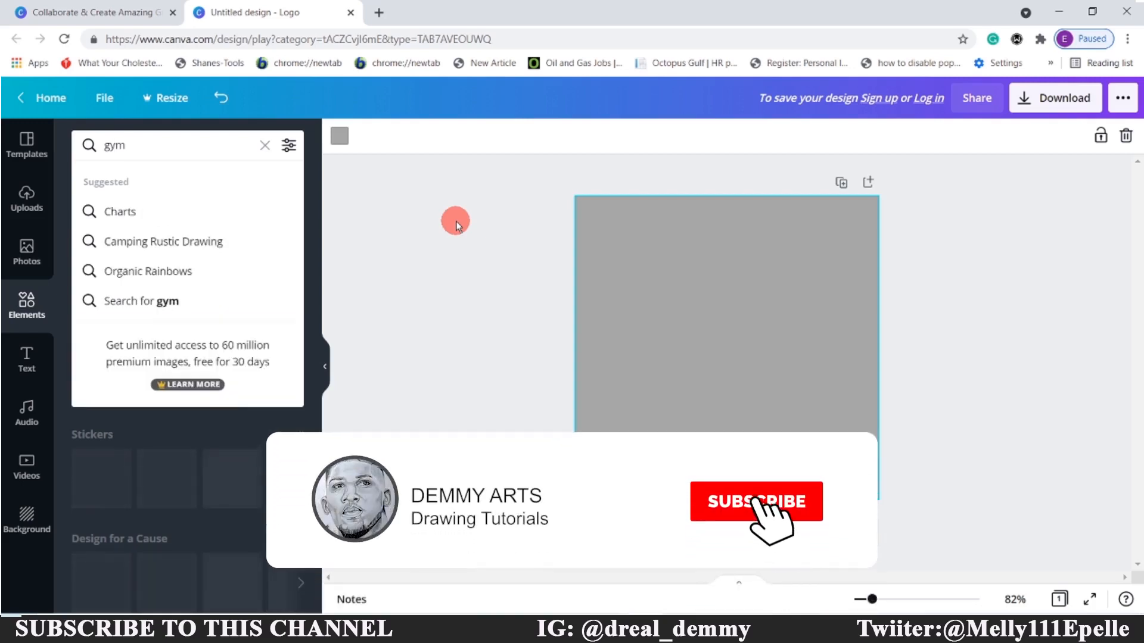
key("Return")
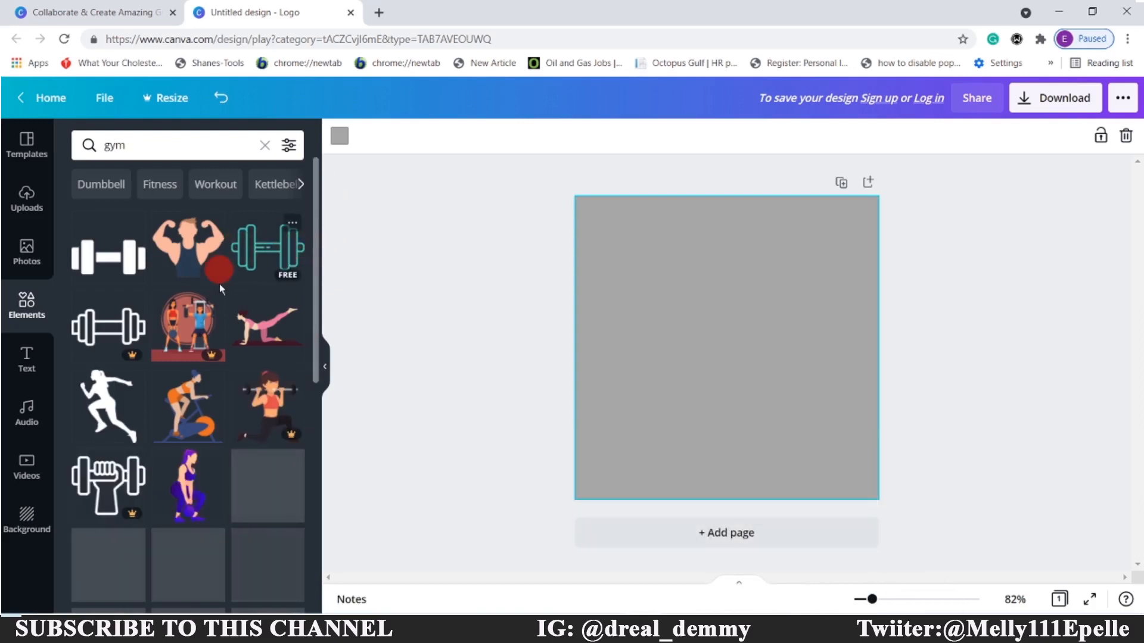
left_click(267, 263)
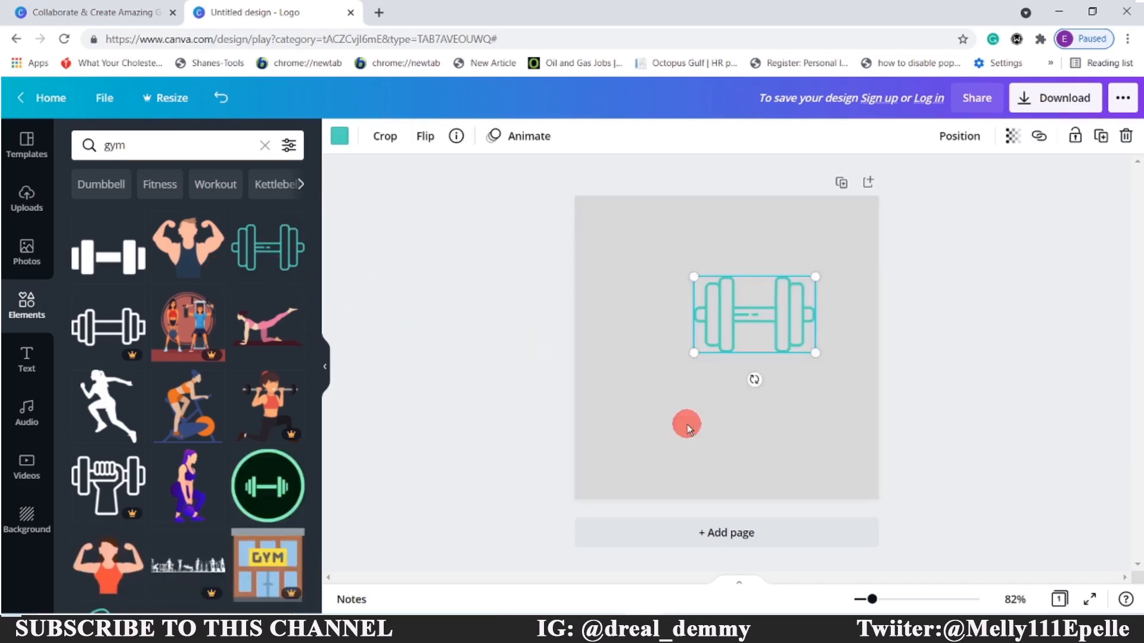
Move the dumbbell to the page's horizontal center, slightly above the middle, and check its alignment options.
left_click_drag(777, 331, 728, 336)
left_click(695, 456)
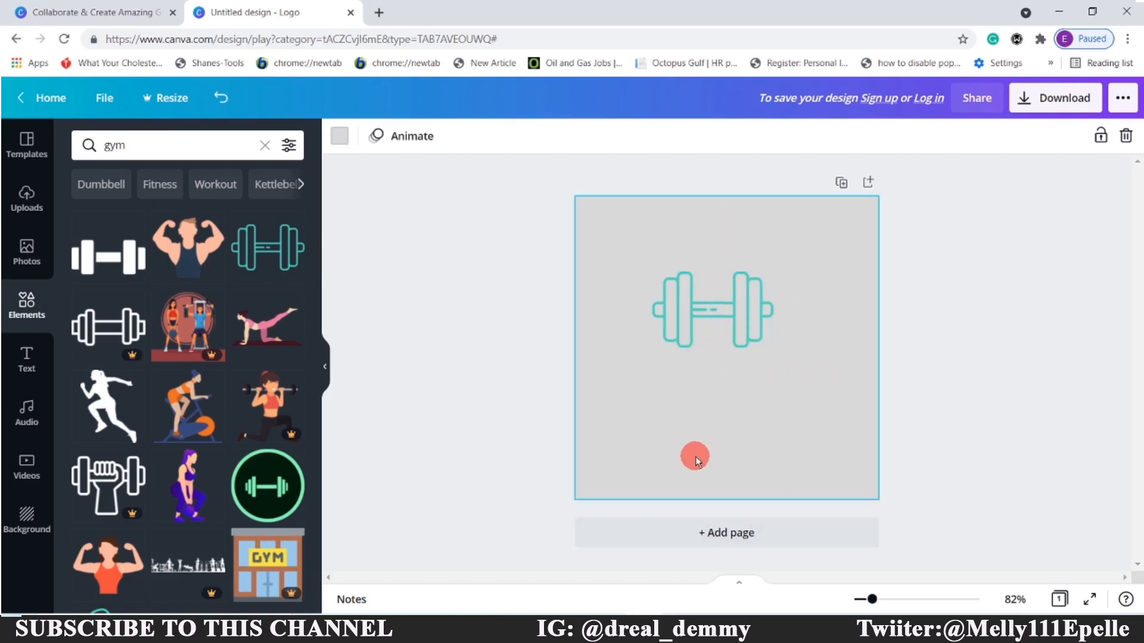
left_click_drag(720, 306, 736, 312)
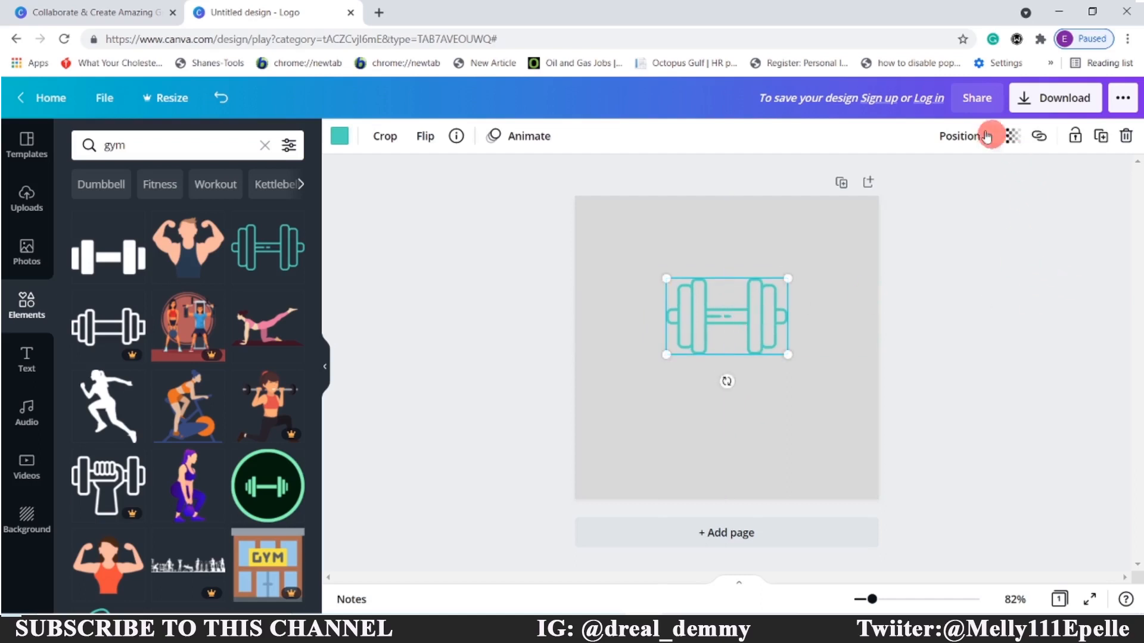
left_click(959, 136)
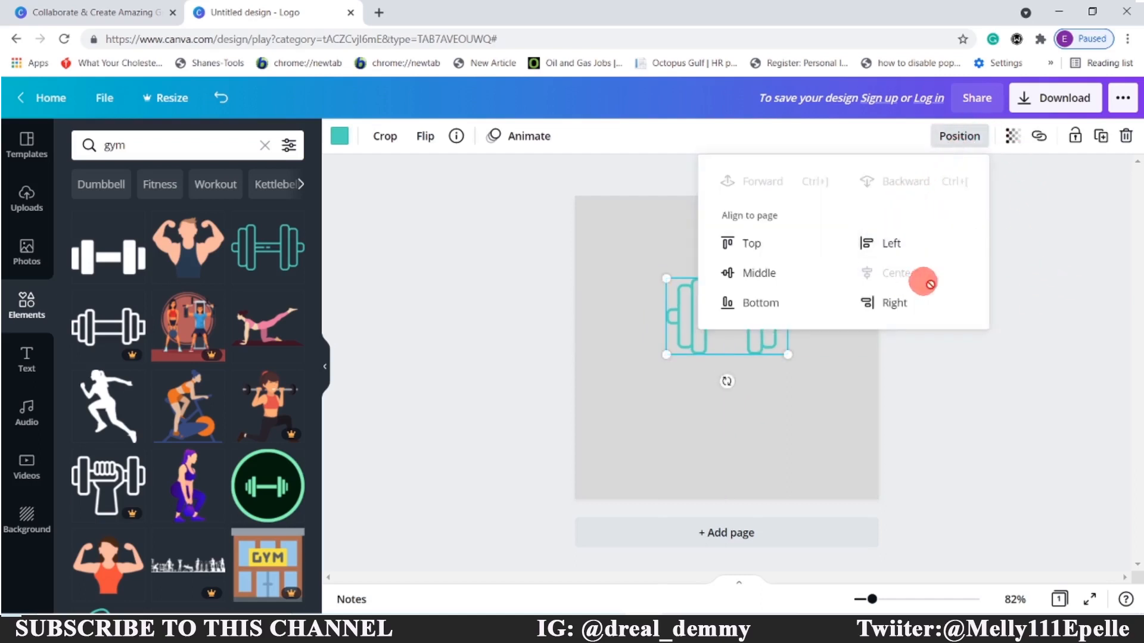
left_click(1112, 363)
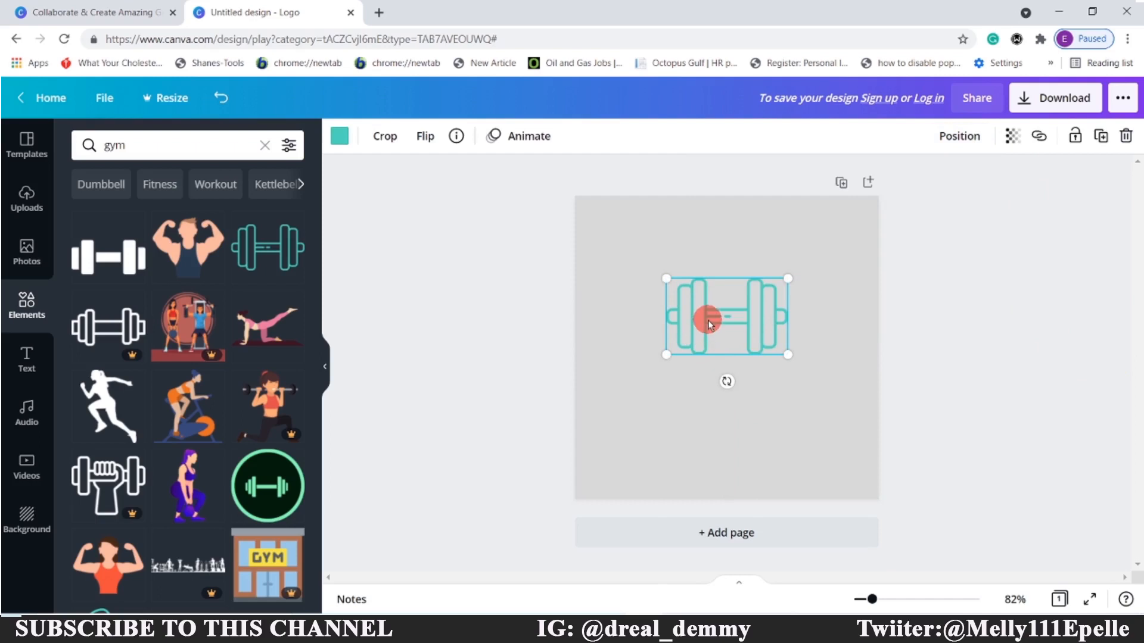
Enlarge the dumbbell to a little over half the page width and align it to the page's horizontal center.
left_click_drag(787, 353, 740, 336)
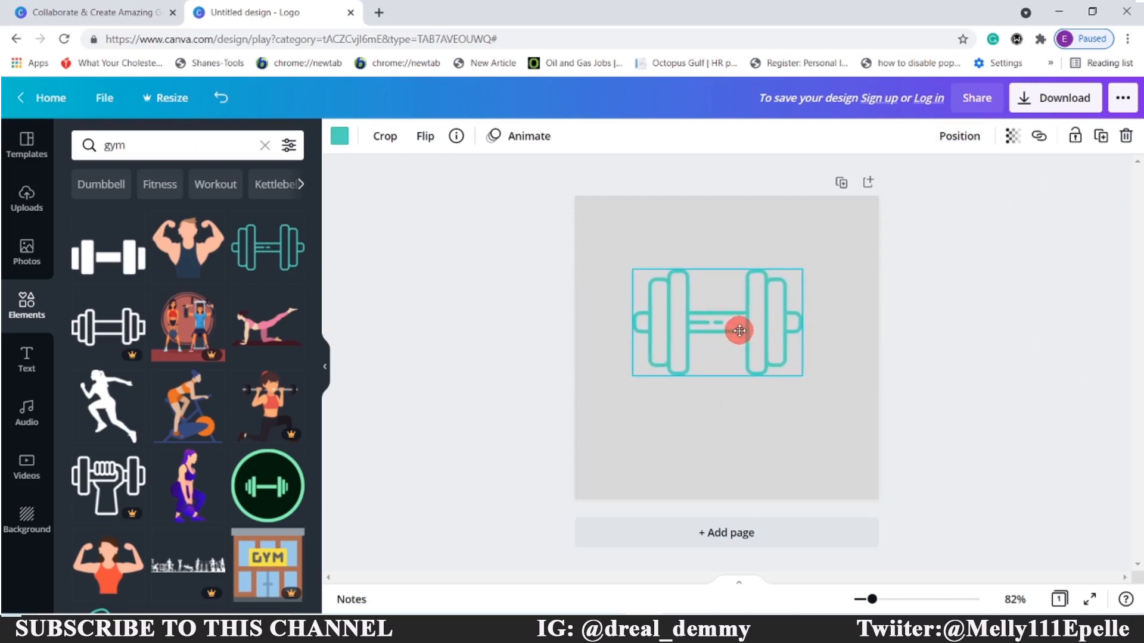
left_click(973, 146)
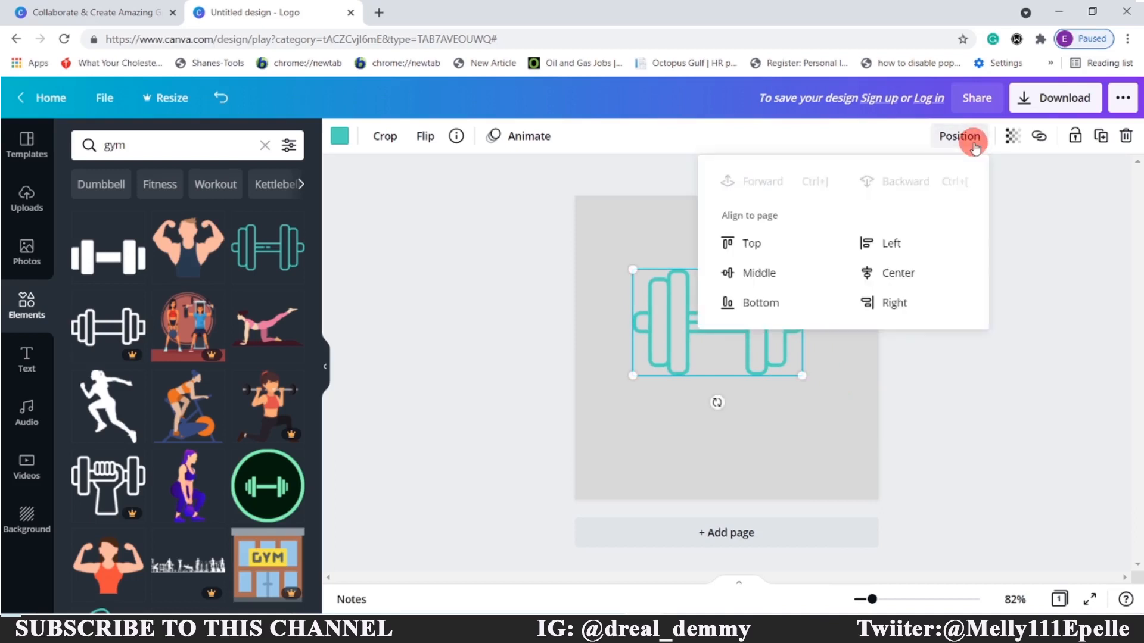
left_click(891, 273)
left_click(1130, 356)
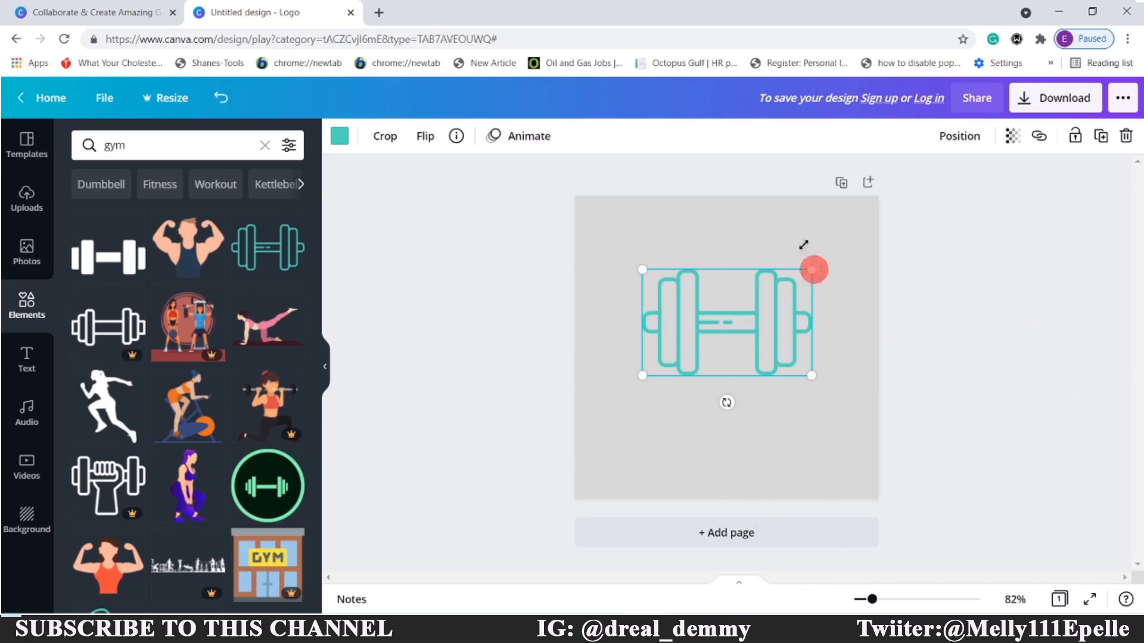
Recolor the dumbbell with the dark violet default color and deselect it.
left_click(339, 143)
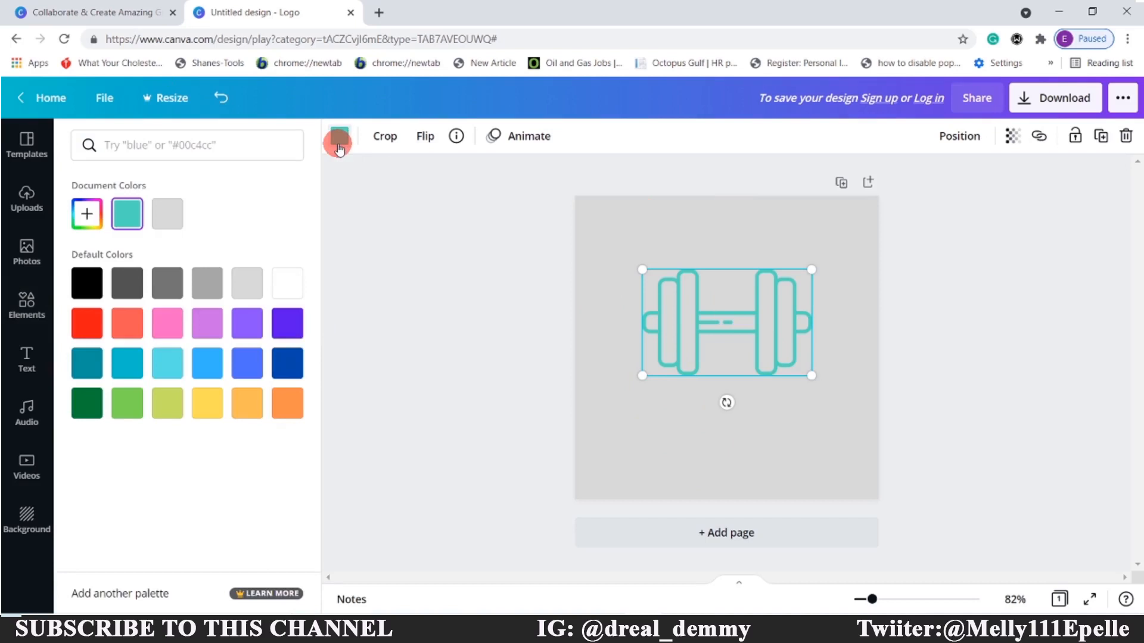
left_click(289, 332)
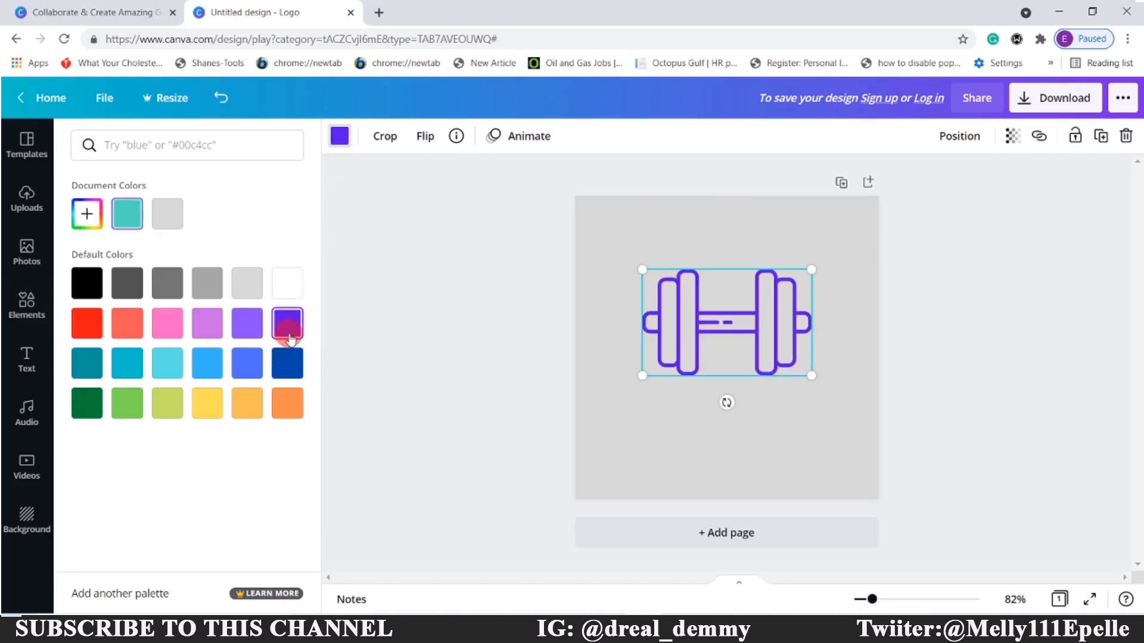
left_click(992, 324)
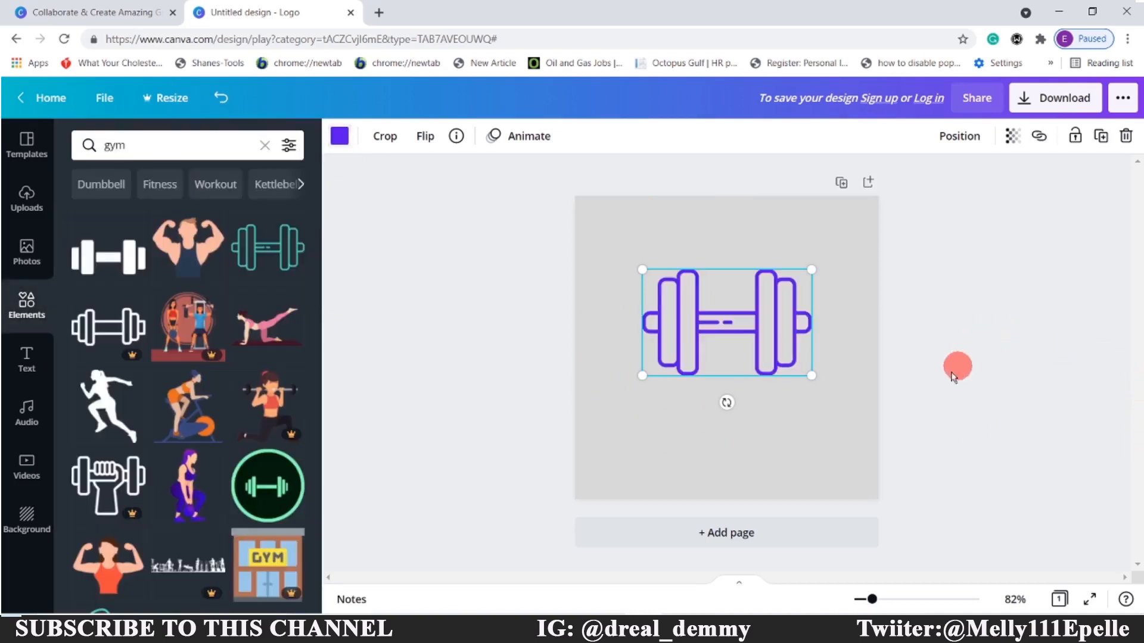
left_click(752, 457)
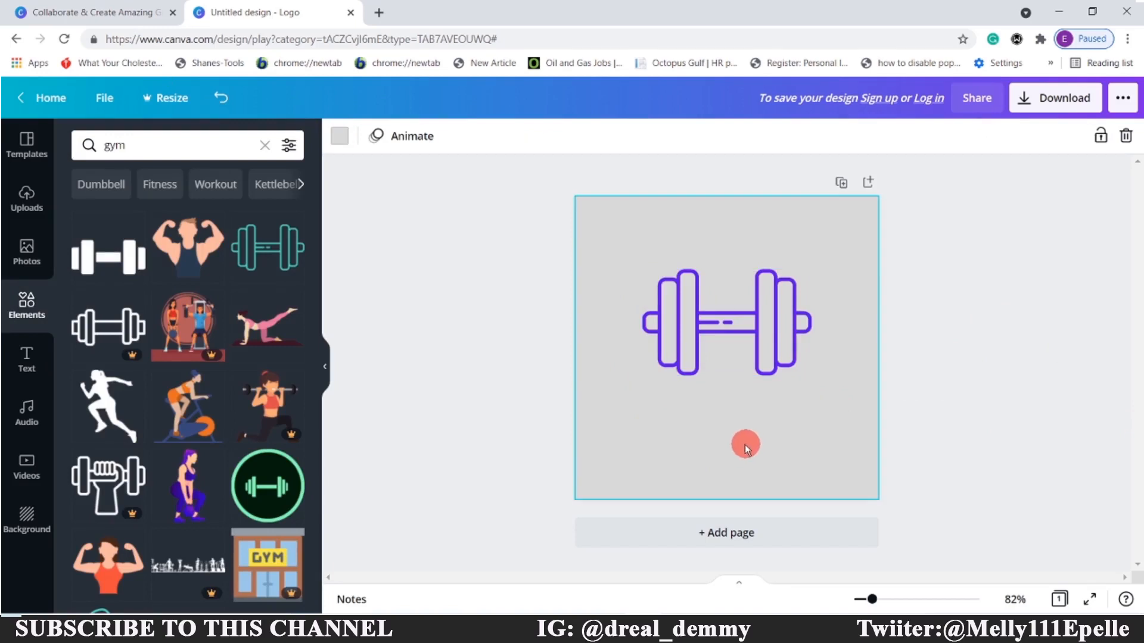
Add a heading directly below the dumbbell with the text "KEEP FIT GYM".
left_click(24, 374)
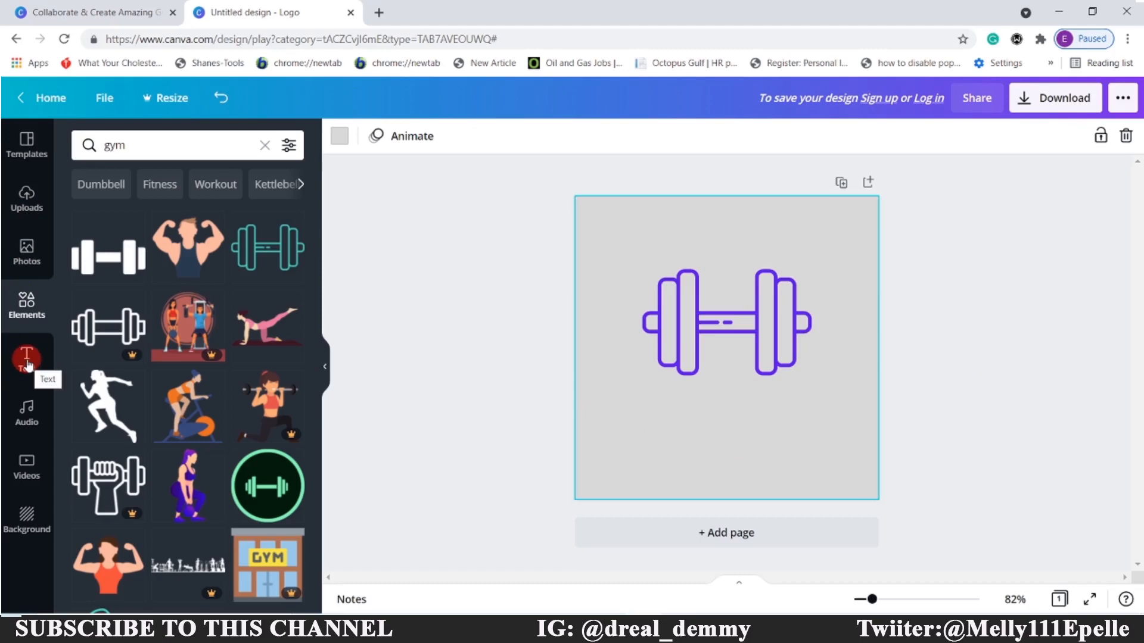
left_click(27, 360)
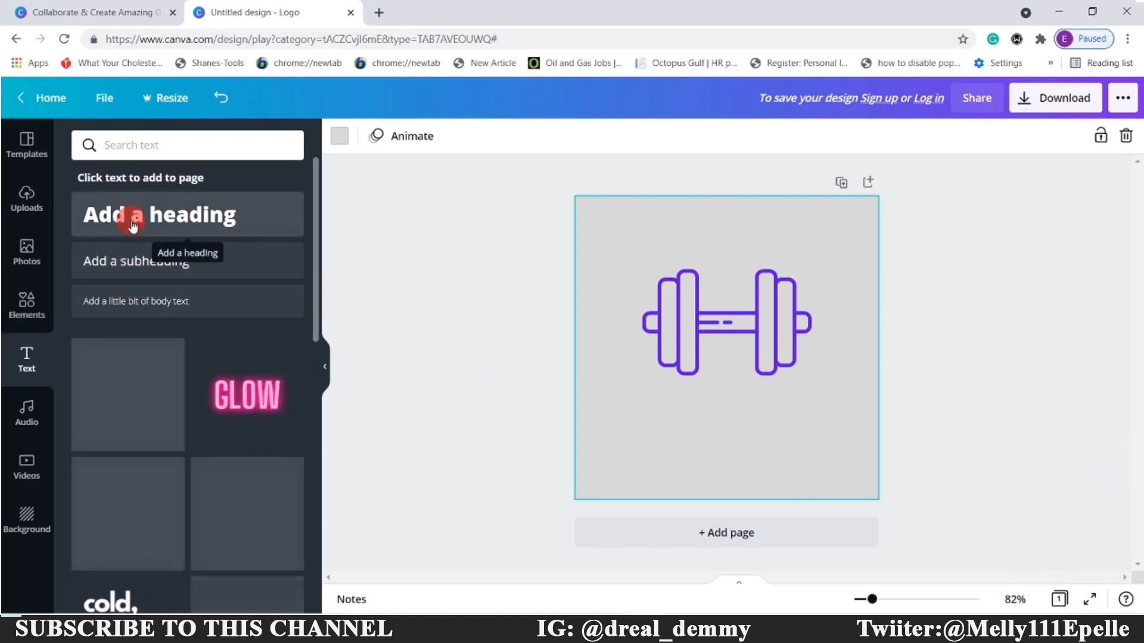
left_click_drag(133, 227, 651, 388)
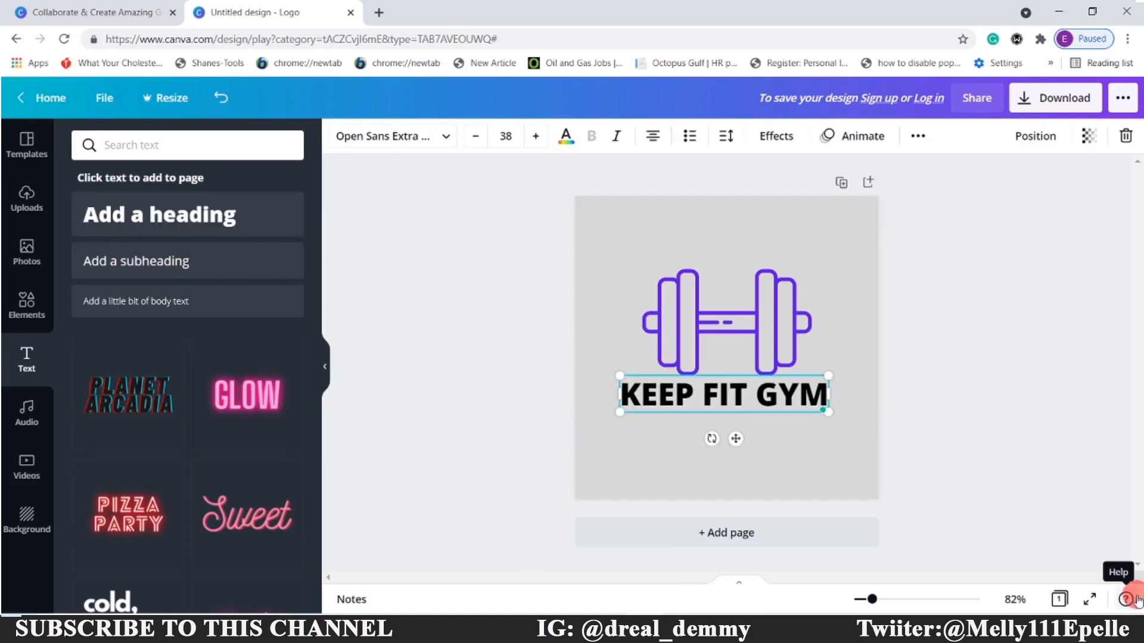
left_click(754, 384)
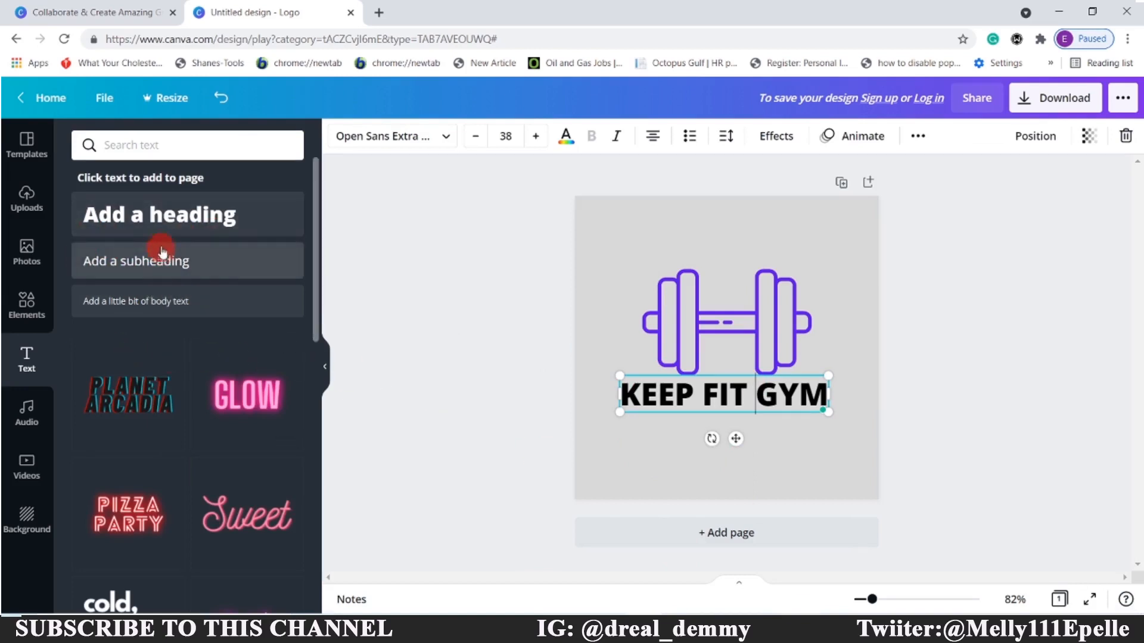
Add a subheading directly below KEEP FIT GYM and enter the tagline "Turn fat into fit..." ahead of its placeholder text.
left_click_drag(145, 262, 727, 429)
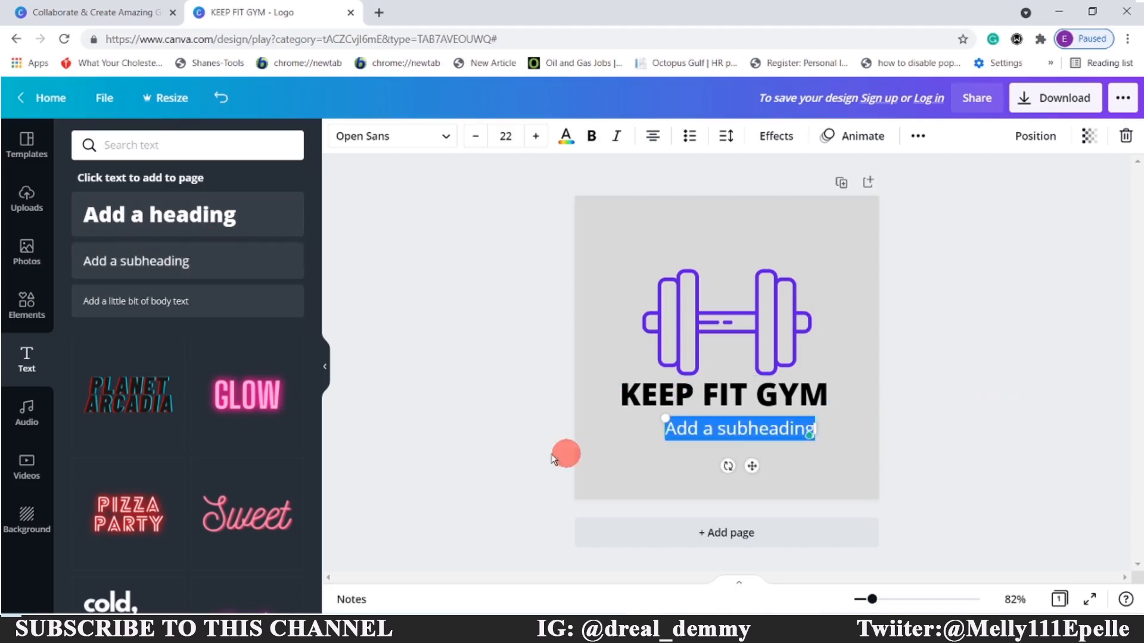
key("alt+Tab")
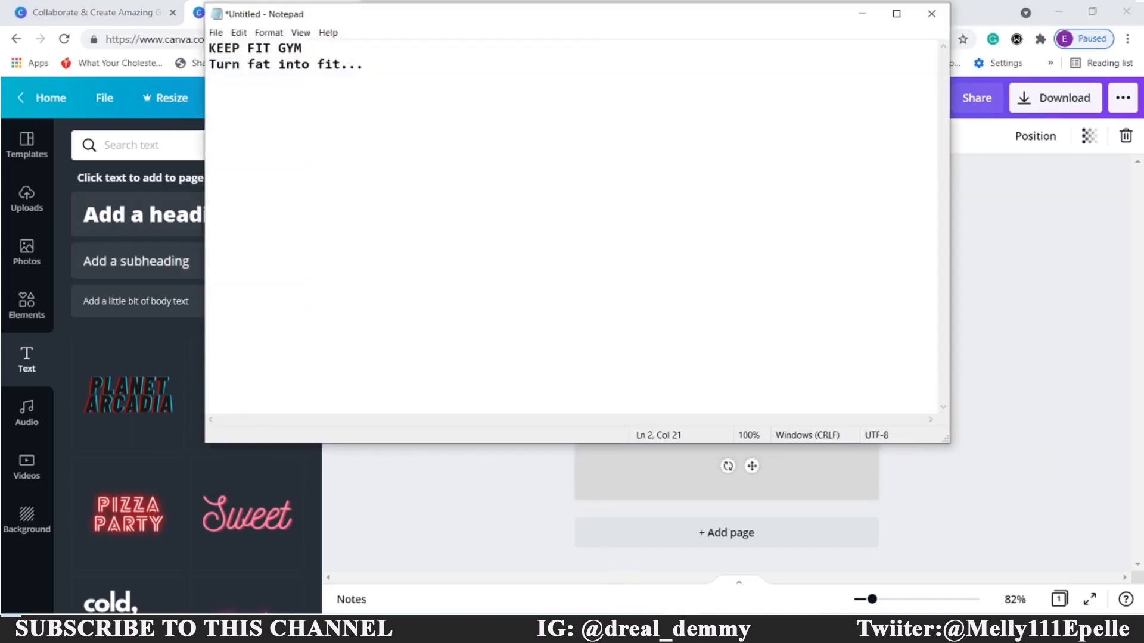
key("alt+Tab")
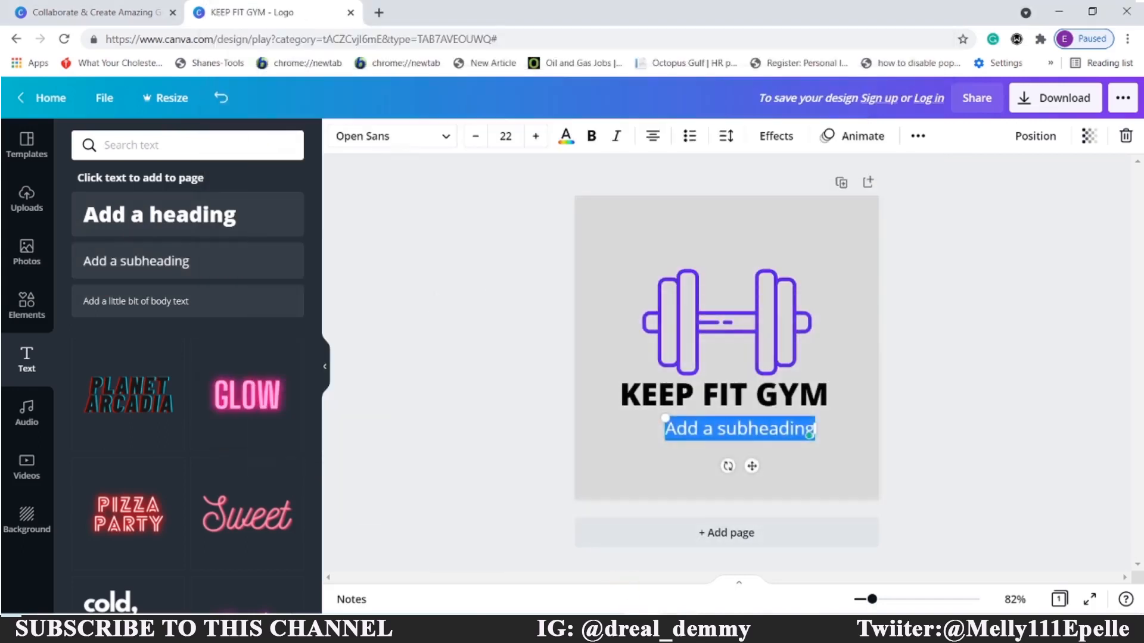
double_click(671, 429)
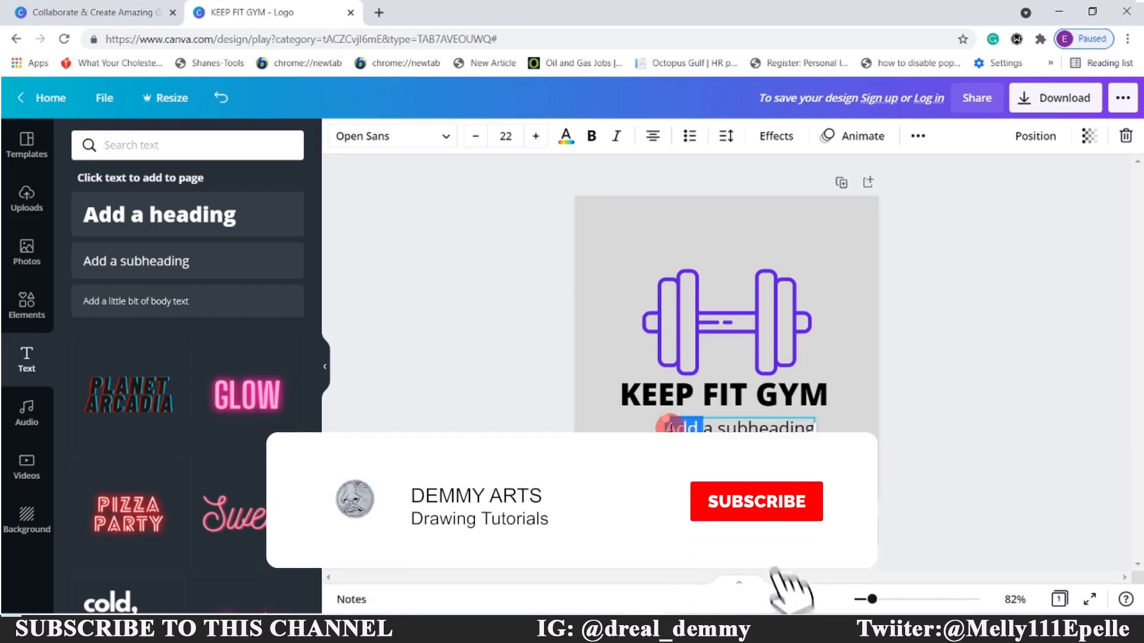
left_click(672, 429)
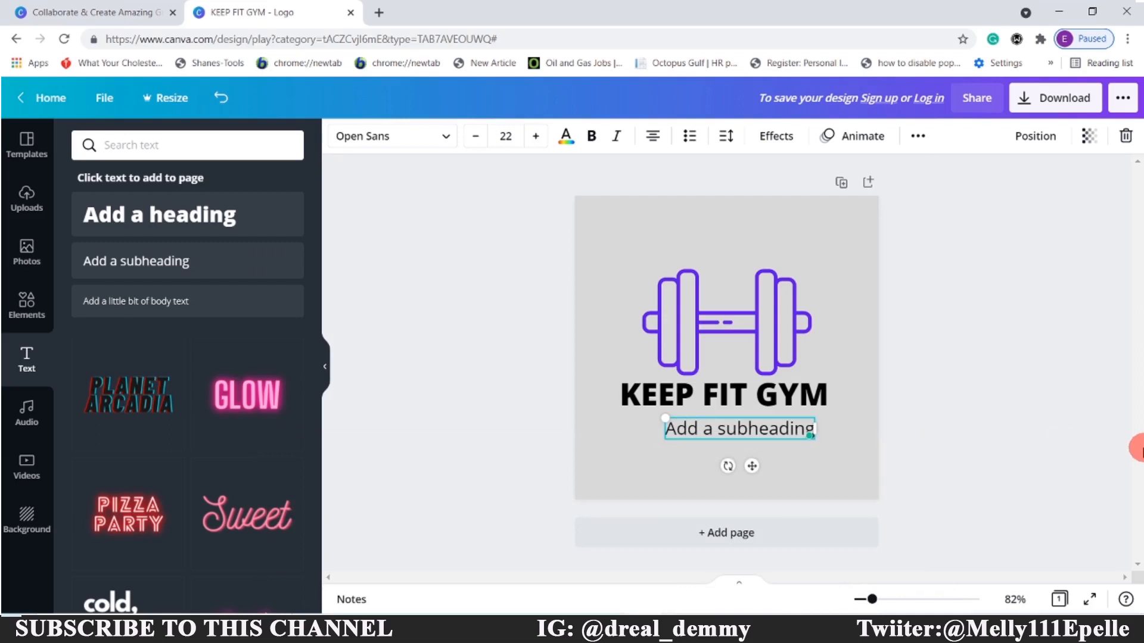
type("Tur")
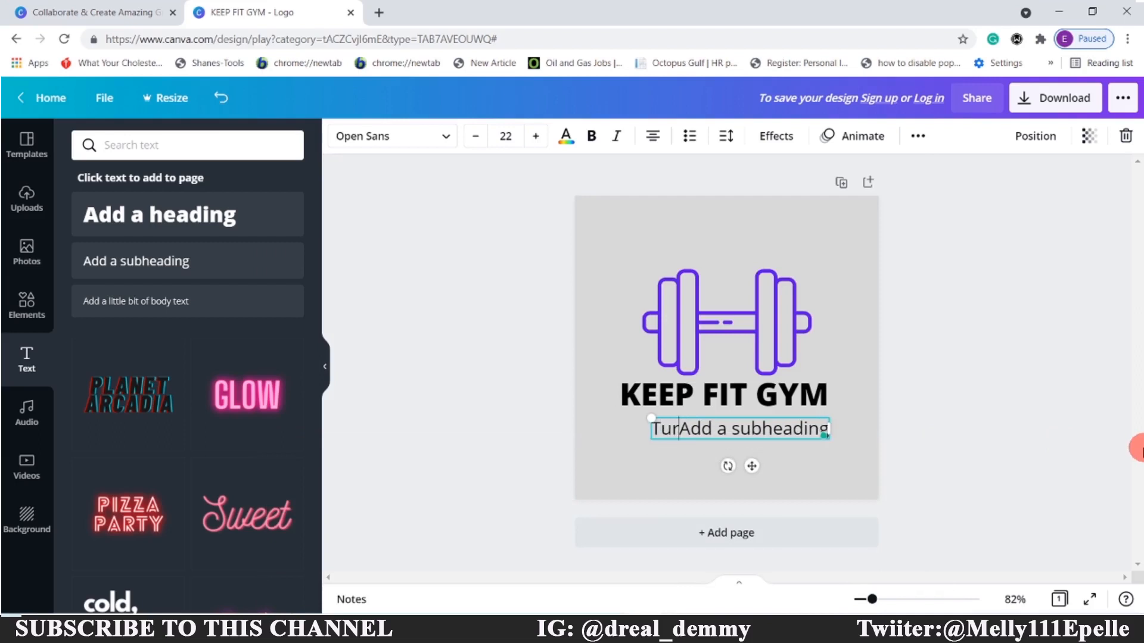
type("n ")
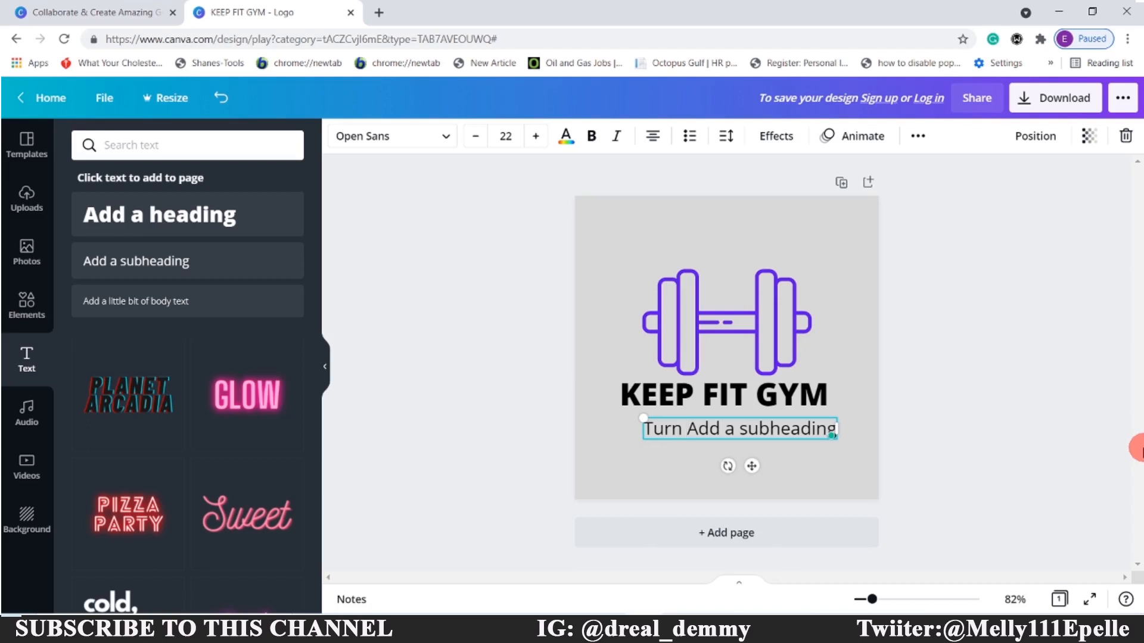
type("Fa")
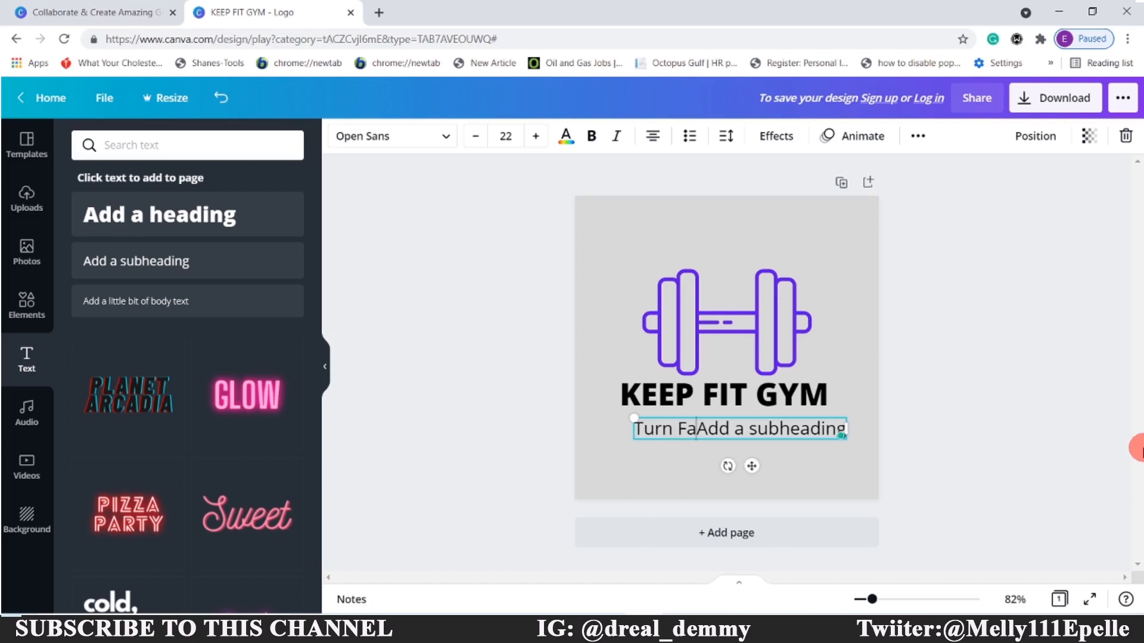
key("BackSpace")
key("BackSpace")
type("fat into f")
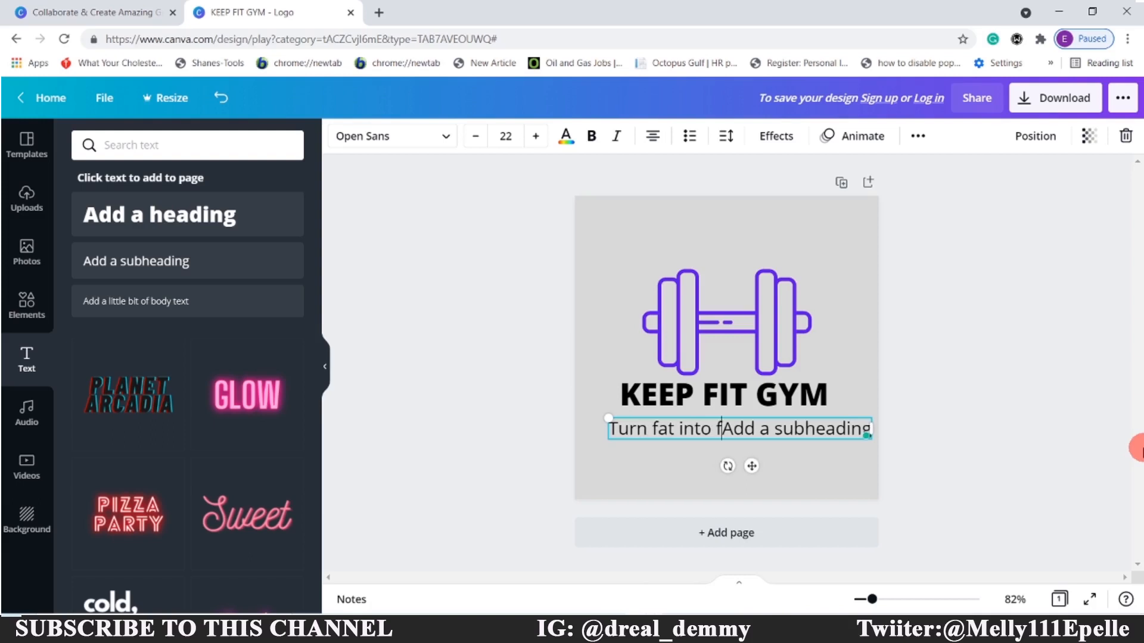
type("it")
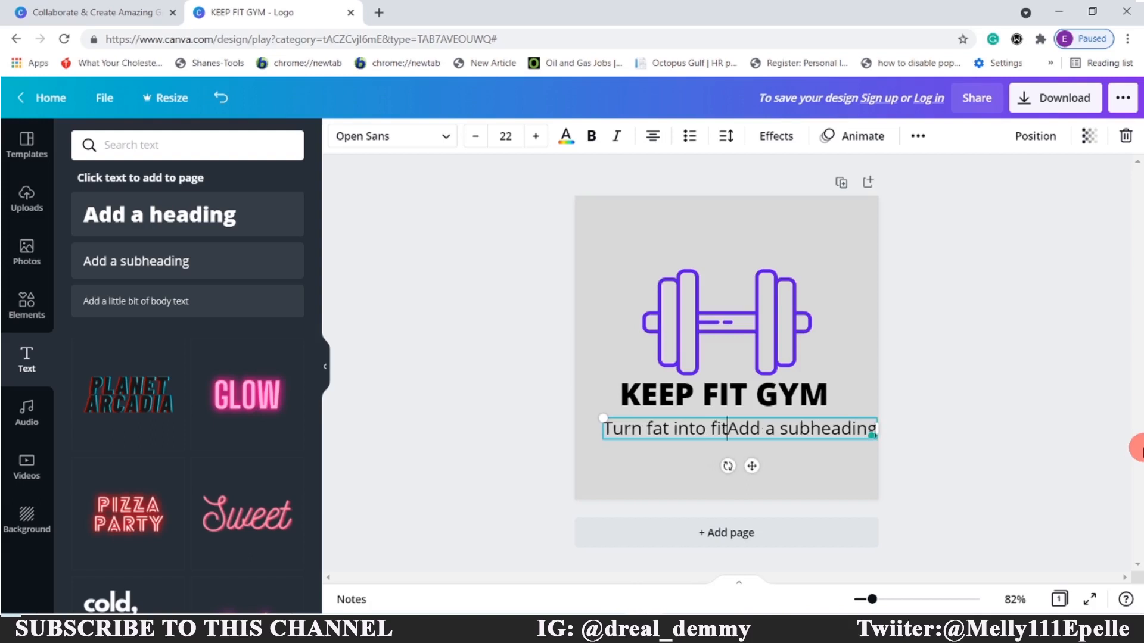
type("...")
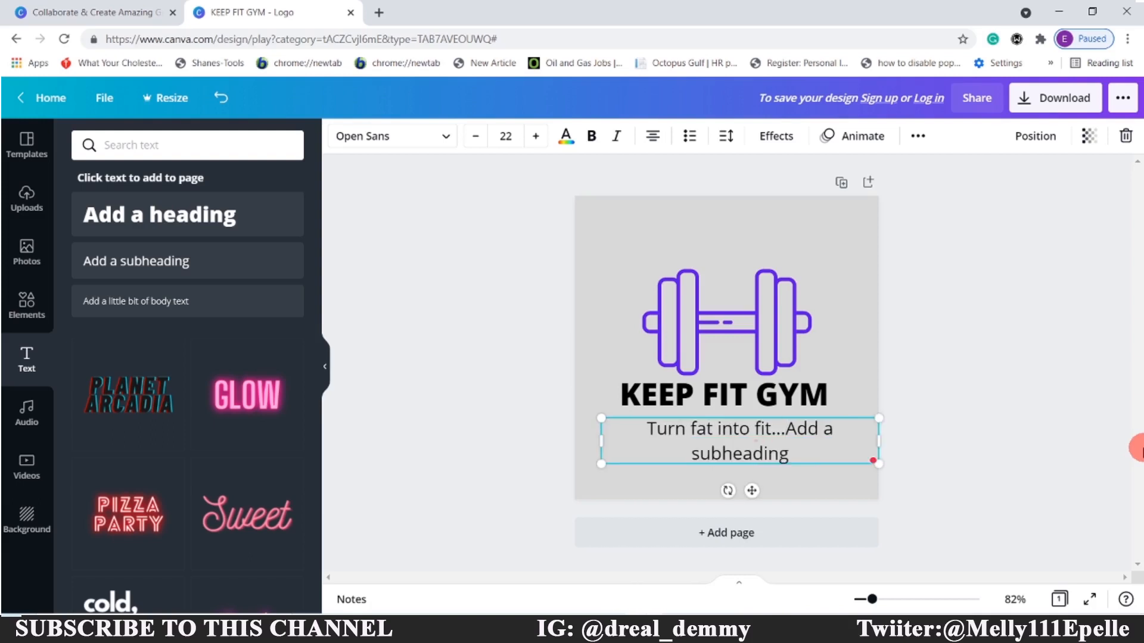
Delete the leftover placeholder words after the tagline and deselect the text.
key("Delete")
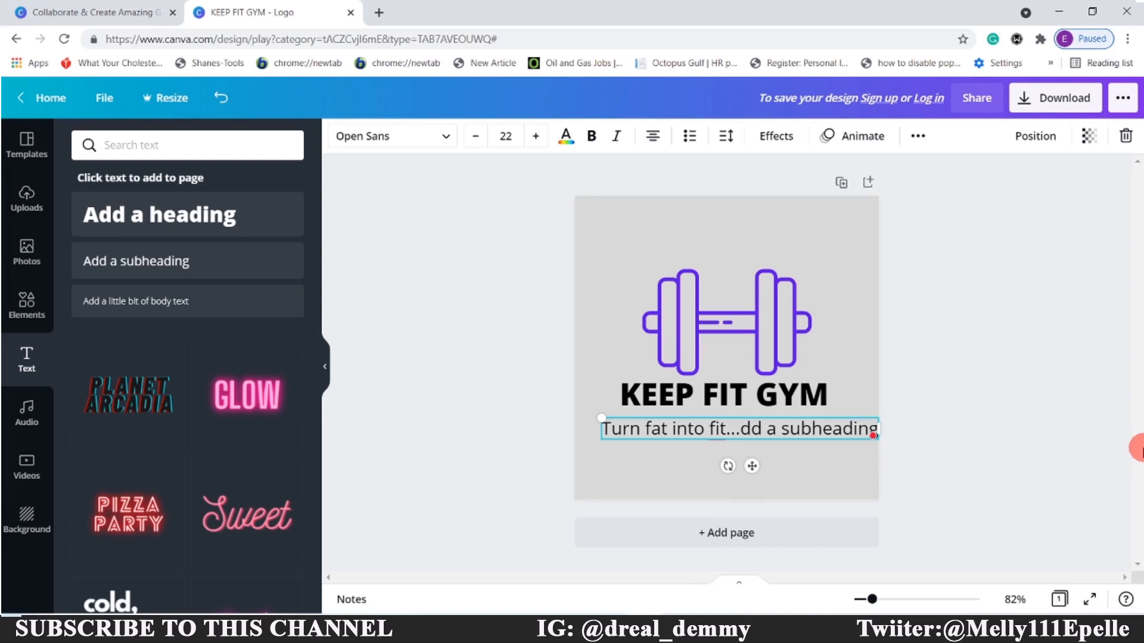
key("Delete")
key("Delete")
key("Delete")
key("Delete")
key("Delete")
key("Delete")
key("Delete")
key("Delete")
key("Delete")
key("Delete")
key("Delete")
key("Delete")
key("Delete")
key("Delete")
key("Delete")
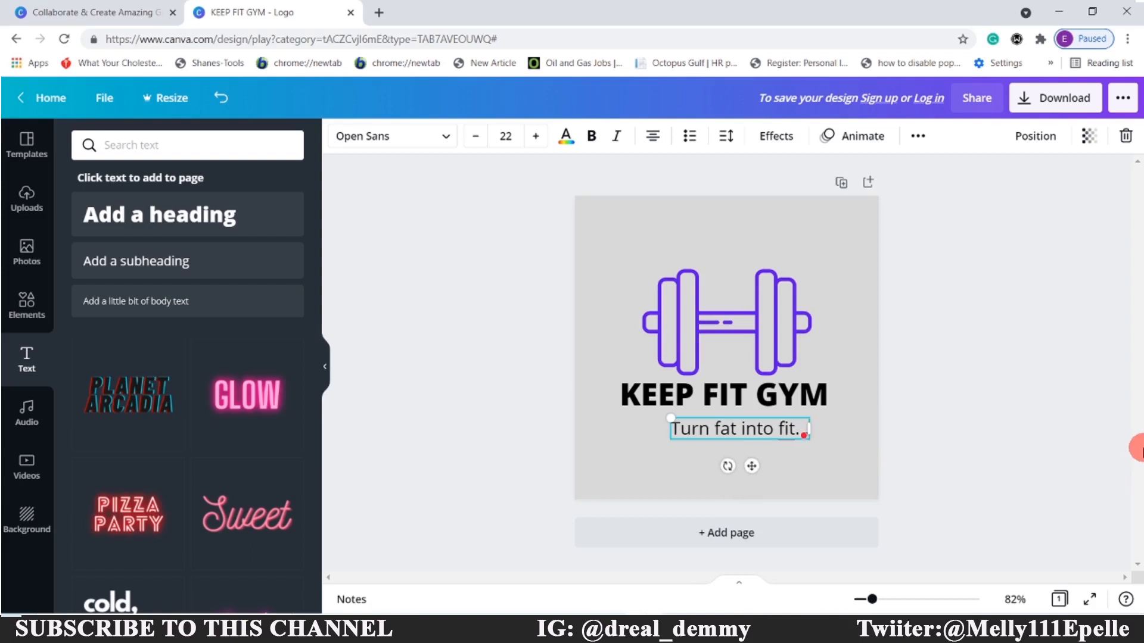
left_click(952, 329)
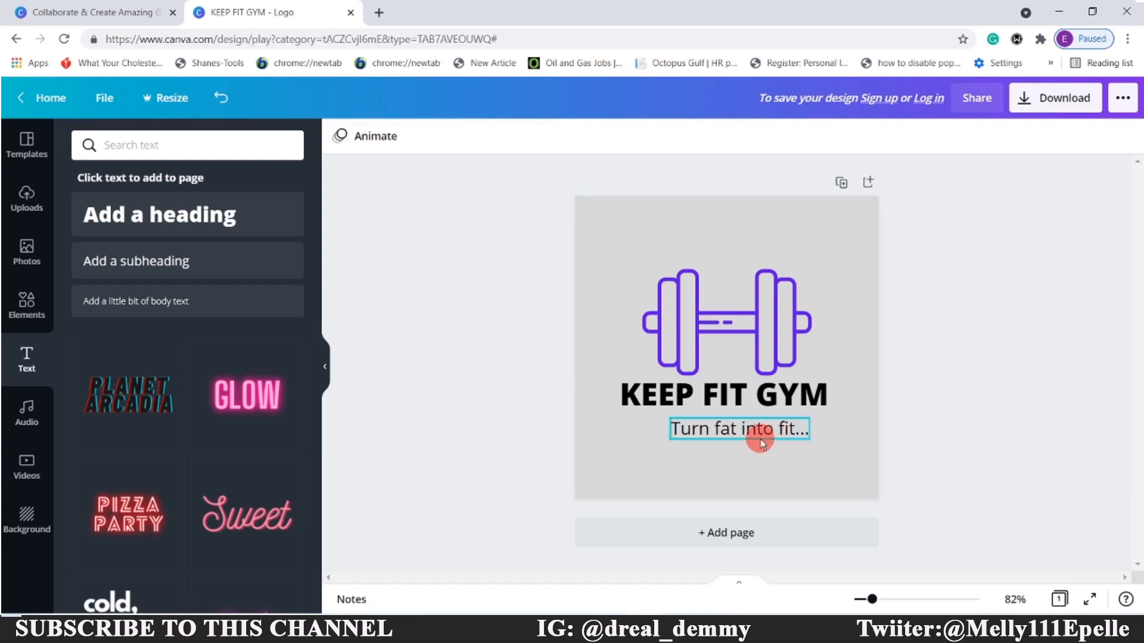
Align the KEEP FIT GYM heading and the tagline to the page's horizontal center.
left_click(736, 395)
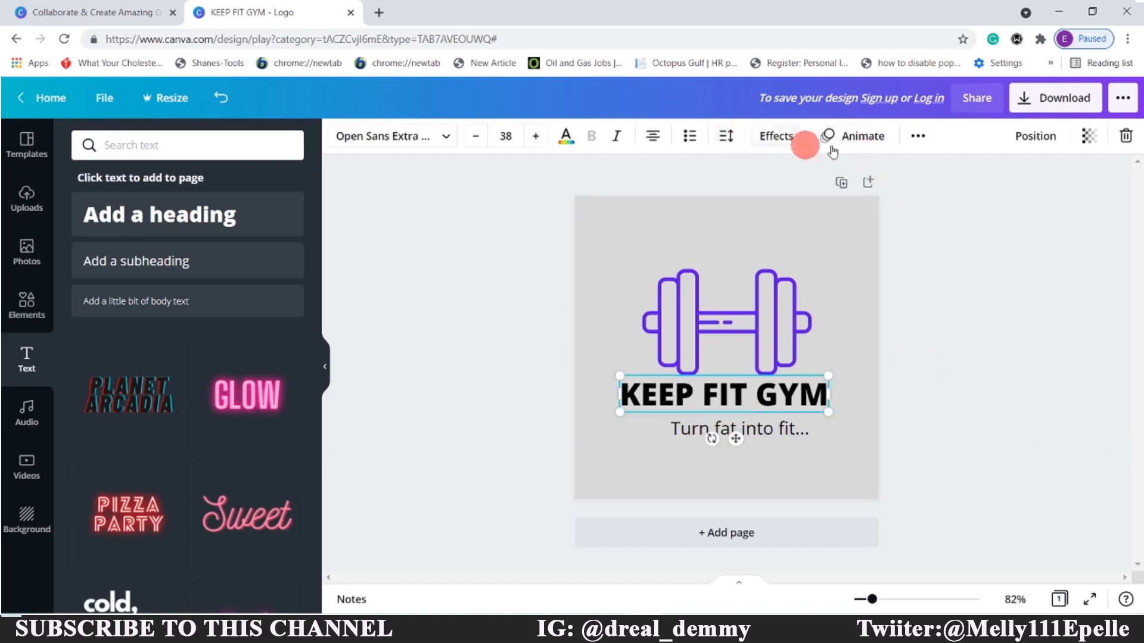
left_click(1035, 135)
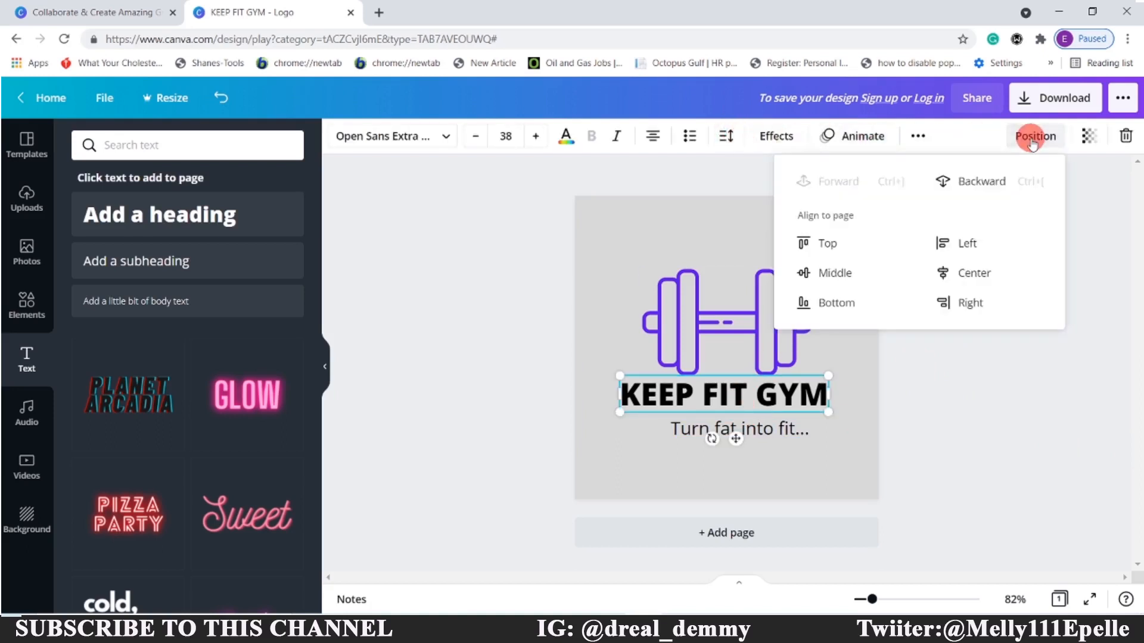
left_click(973, 276)
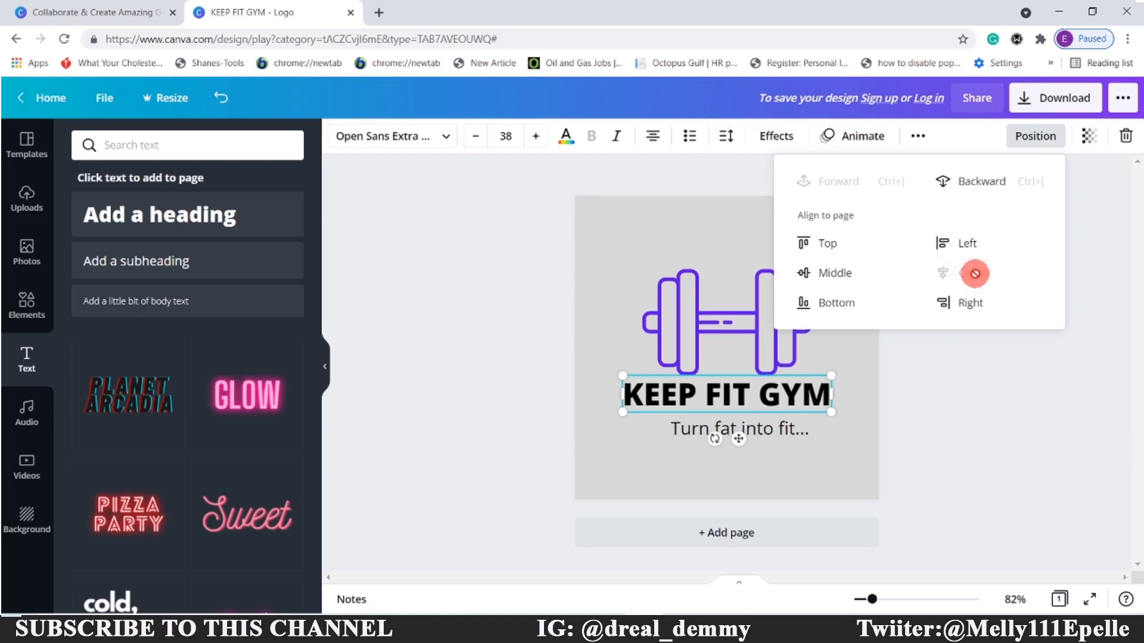
left_click(750, 436)
left_click(761, 427)
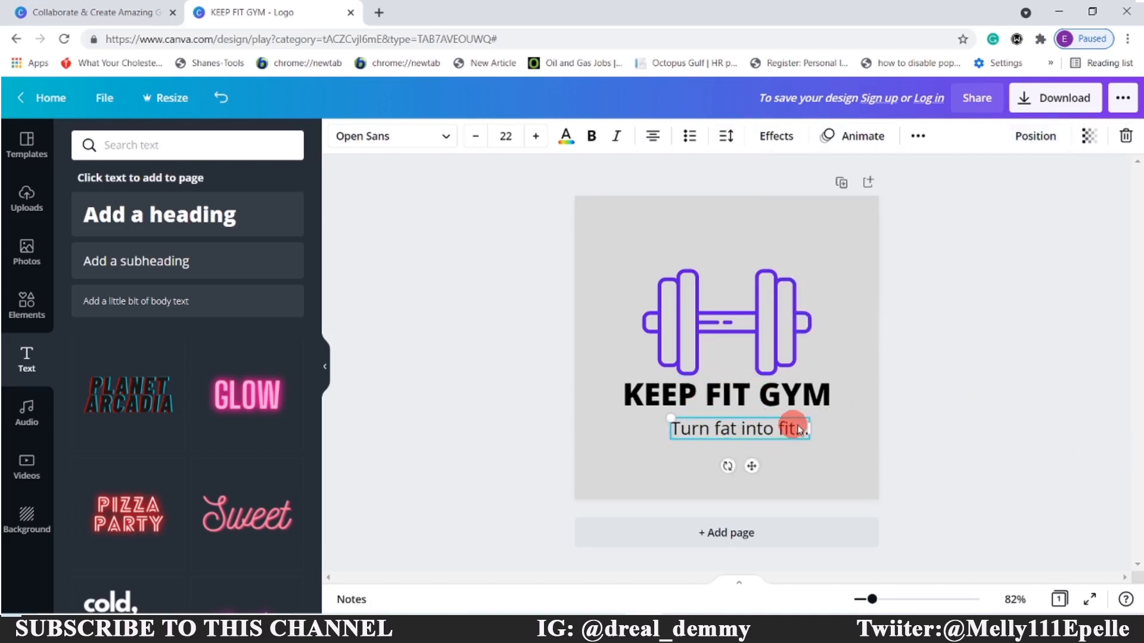
left_click(1034, 135)
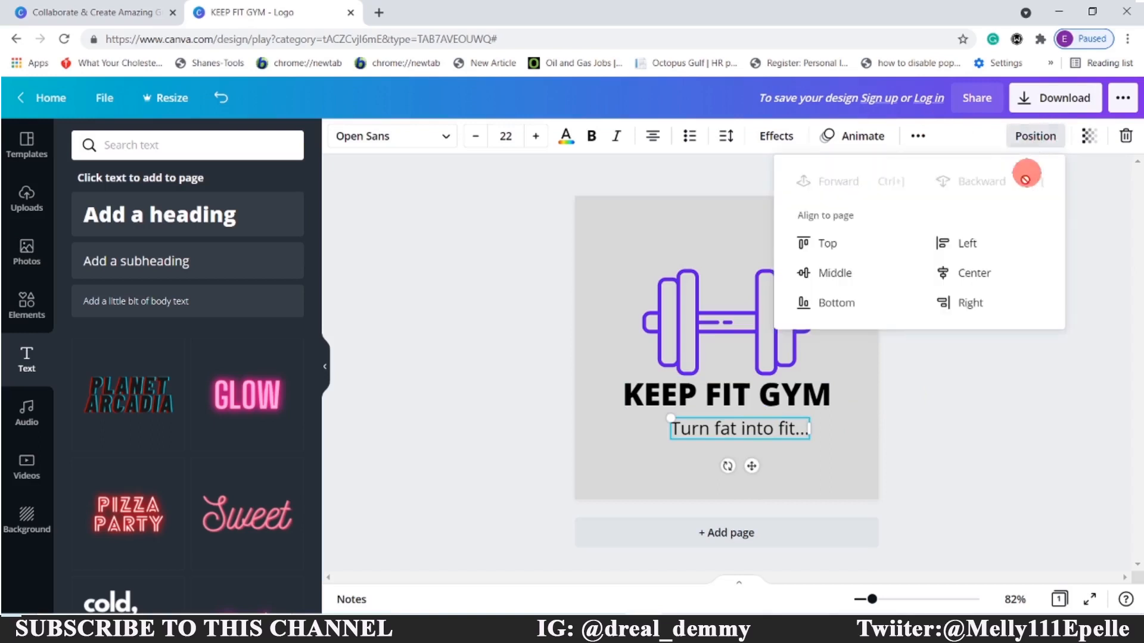
left_click(984, 276)
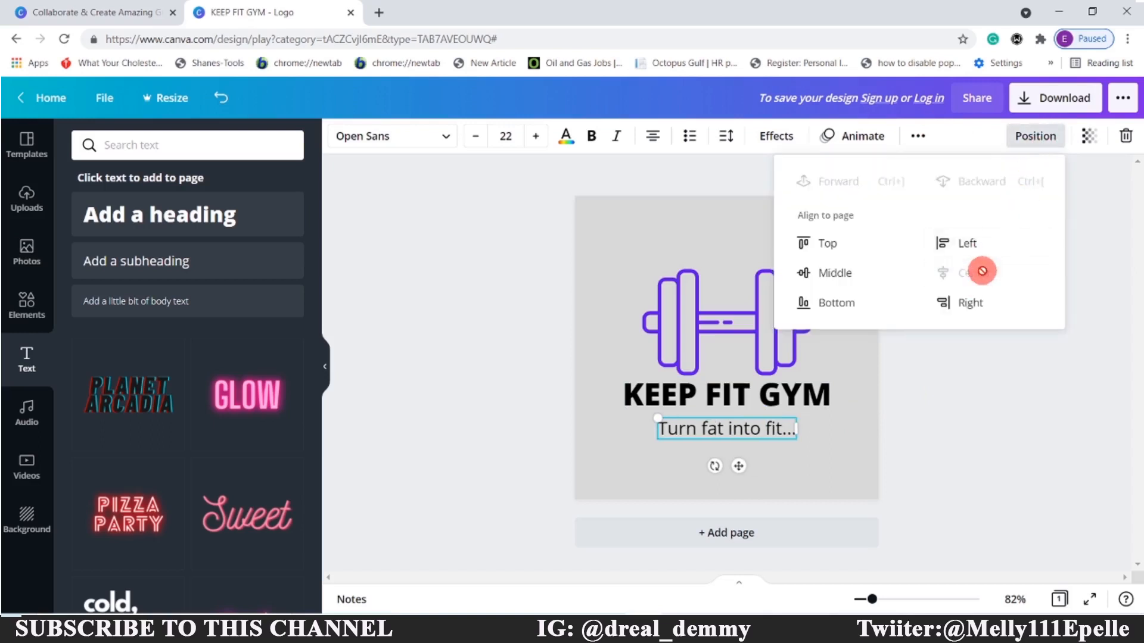
left_click(1009, 404)
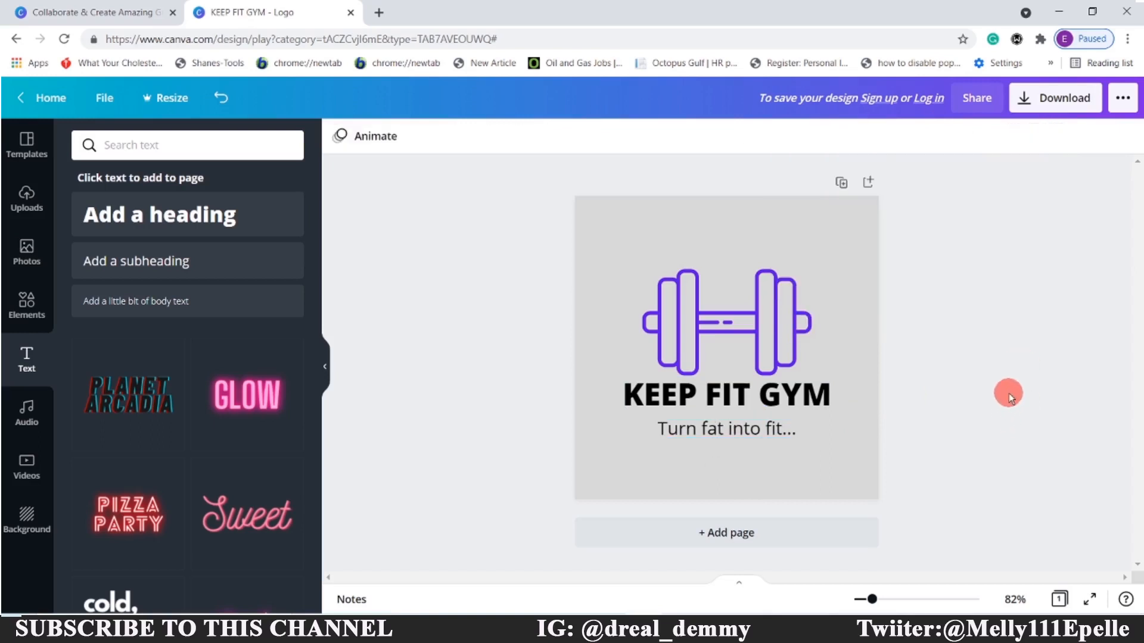
Change the font of both the KEEP FIT GYM heading and the tagline to Kagitingan.
left_click(713, 391)
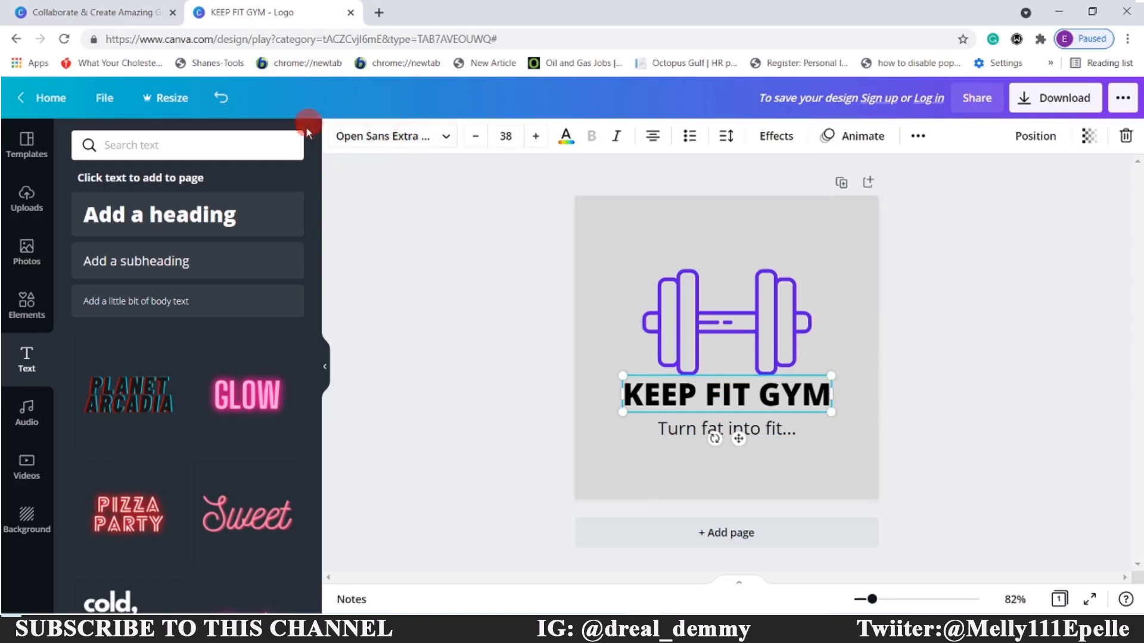
left_click(446, 136)
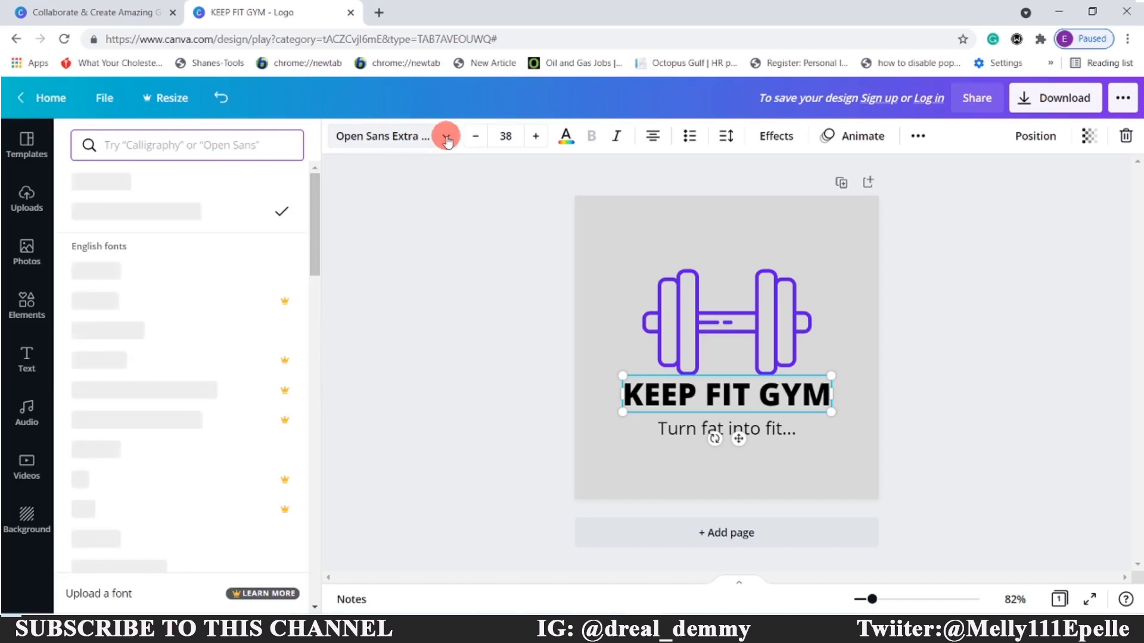
left_click(101, 354)
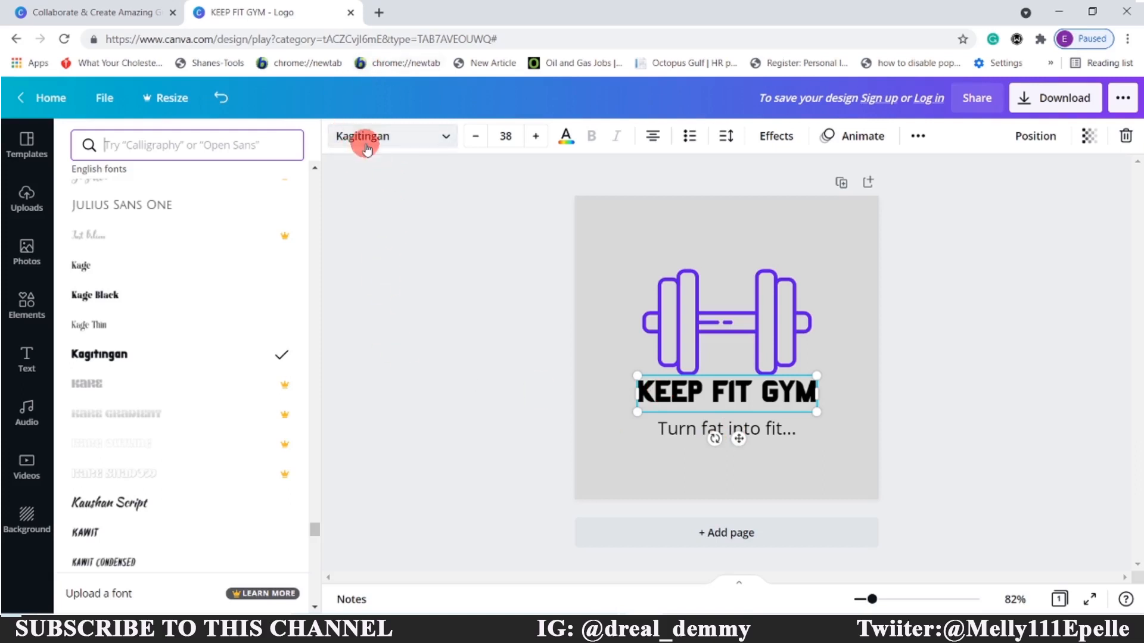
left_click(677, 427)
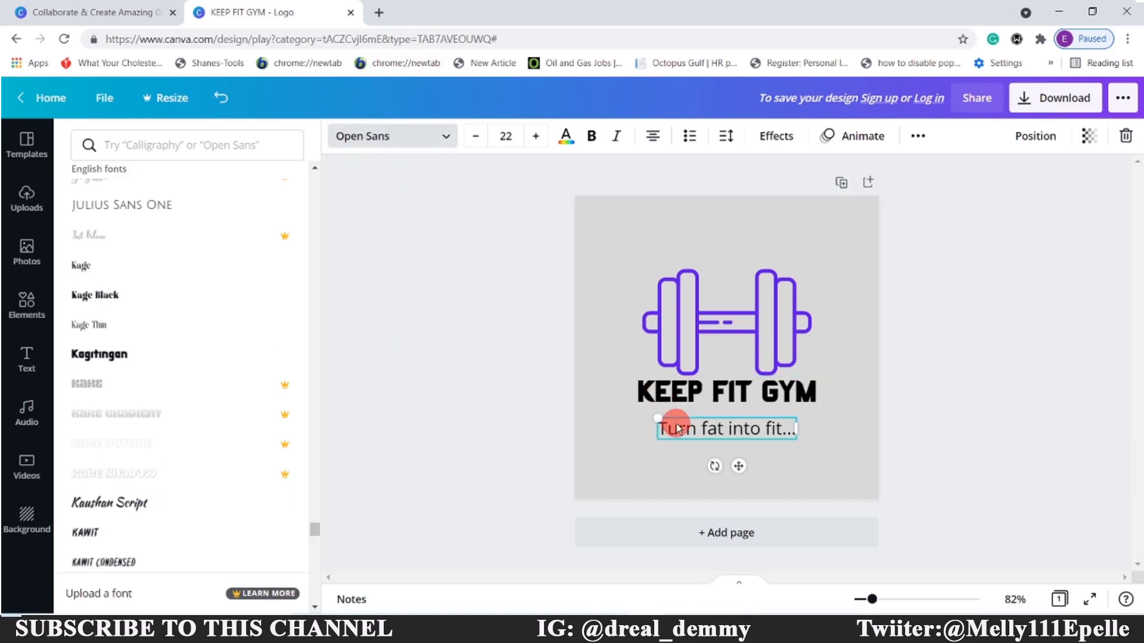
left_click(91, 356)
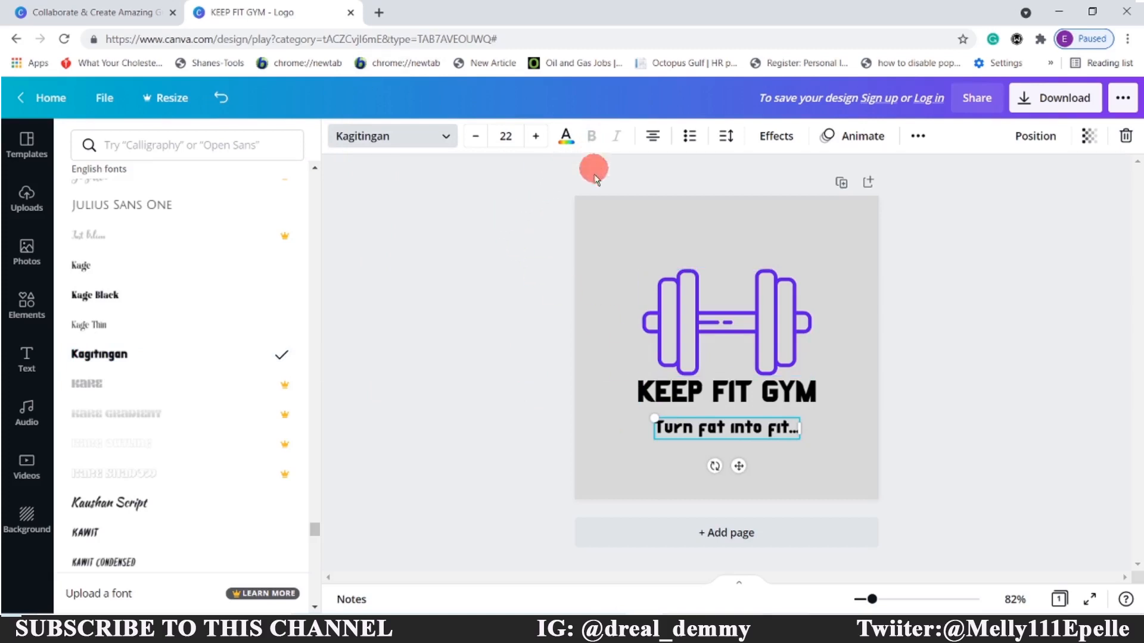
Compare the heading with the tagline and reduce the tagline's font size to 16.
left_click(719, 427)
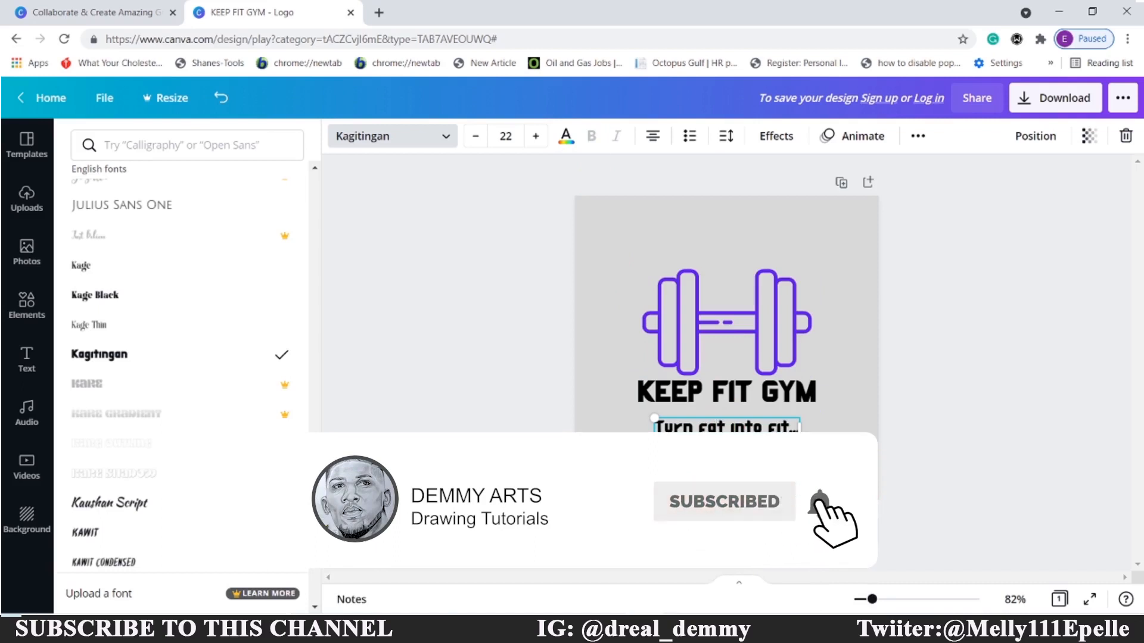
left_click(775, 402)
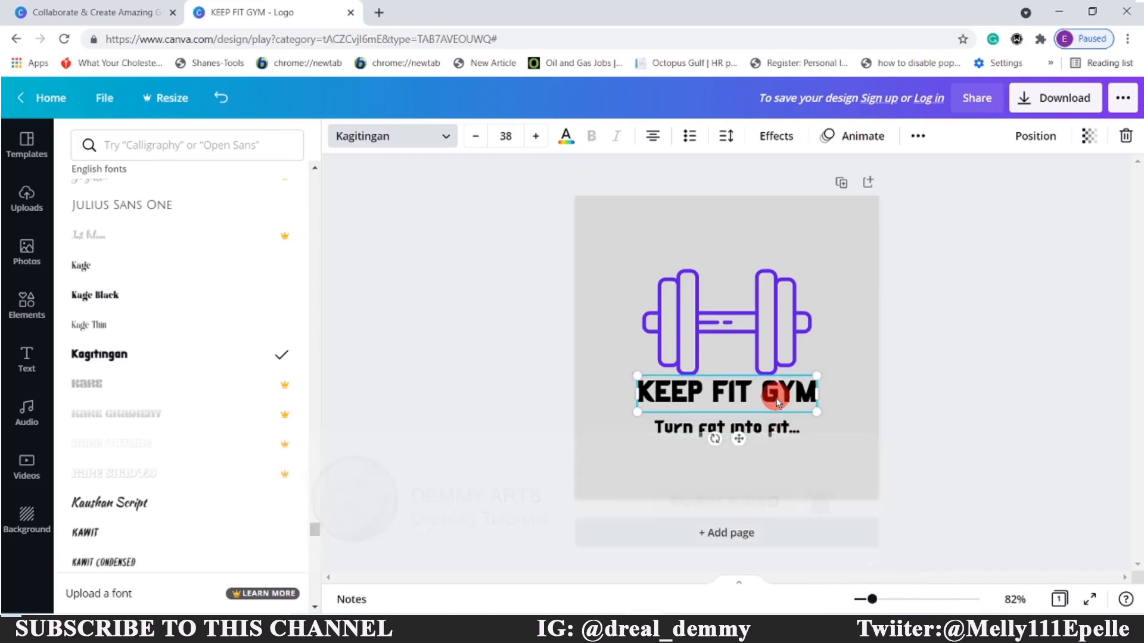
left_click(775, 429)
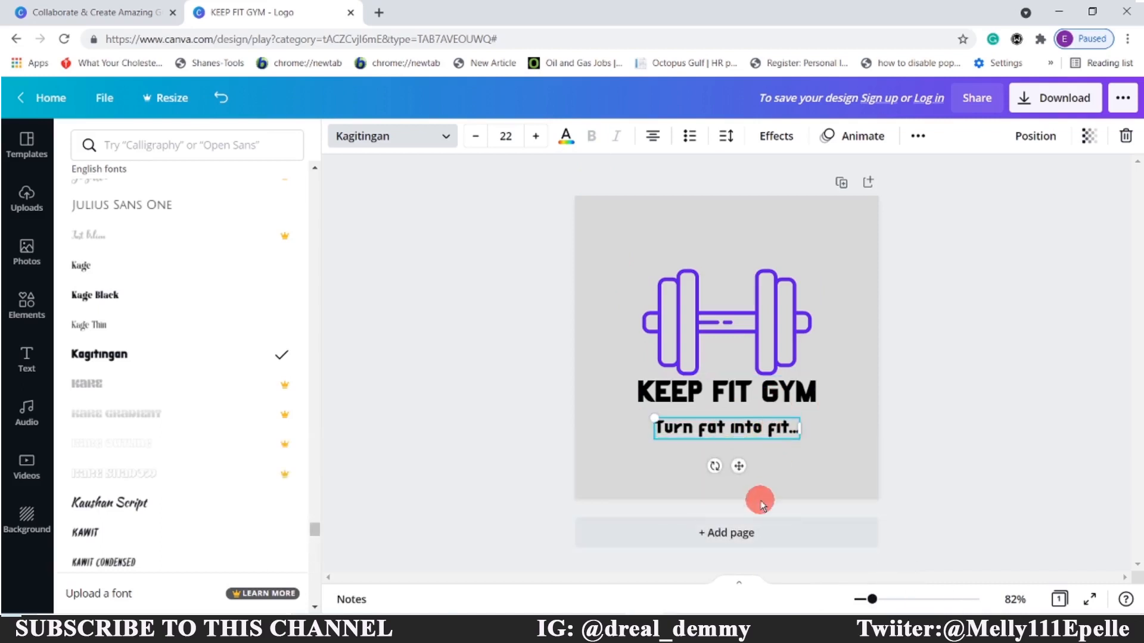
left_click(743, 403)
left_click(667, 430)
left_click(475, 136)
left_click(475, 137)
left_click(475, 136)
left_click(475, 136)
left_click(476, 137)
left_click(476, 136)
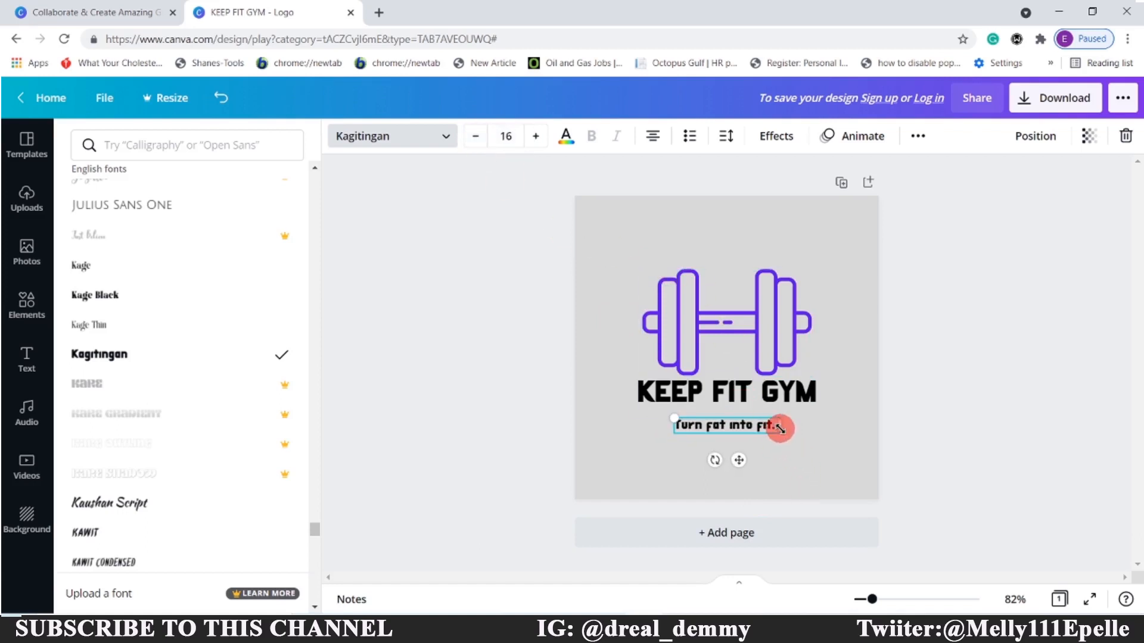
Enlarge the tagline to font size 27.2, about as wide as the heading, and place it directly beneath the heading.
left_click_drag(781, 426, 855, 441)
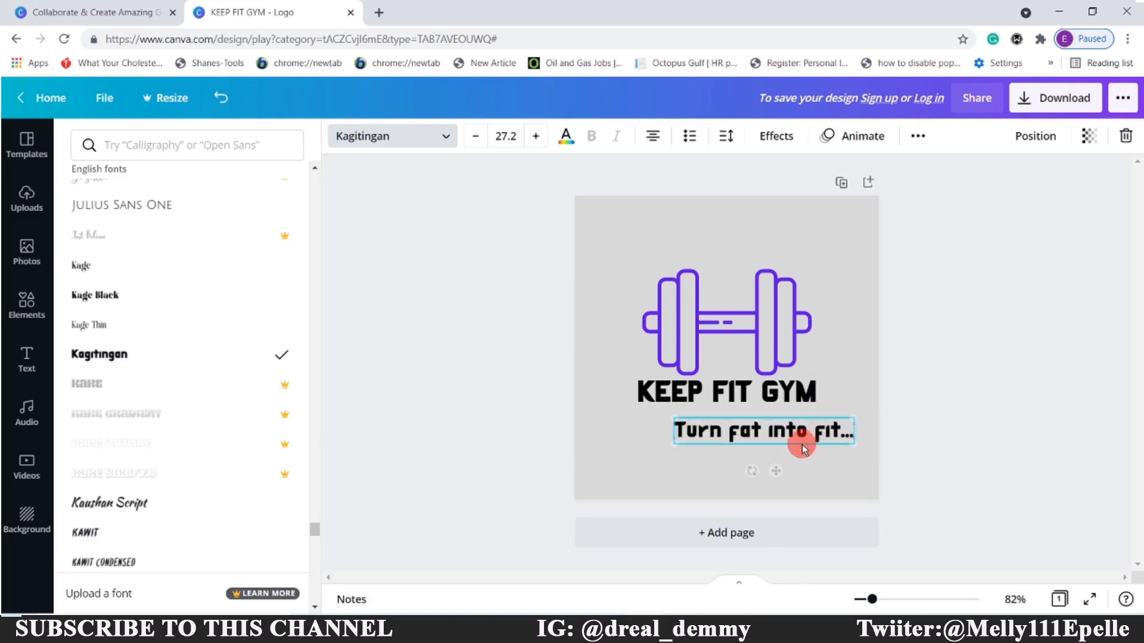
left_click_drag(781, 437, 752, 430)
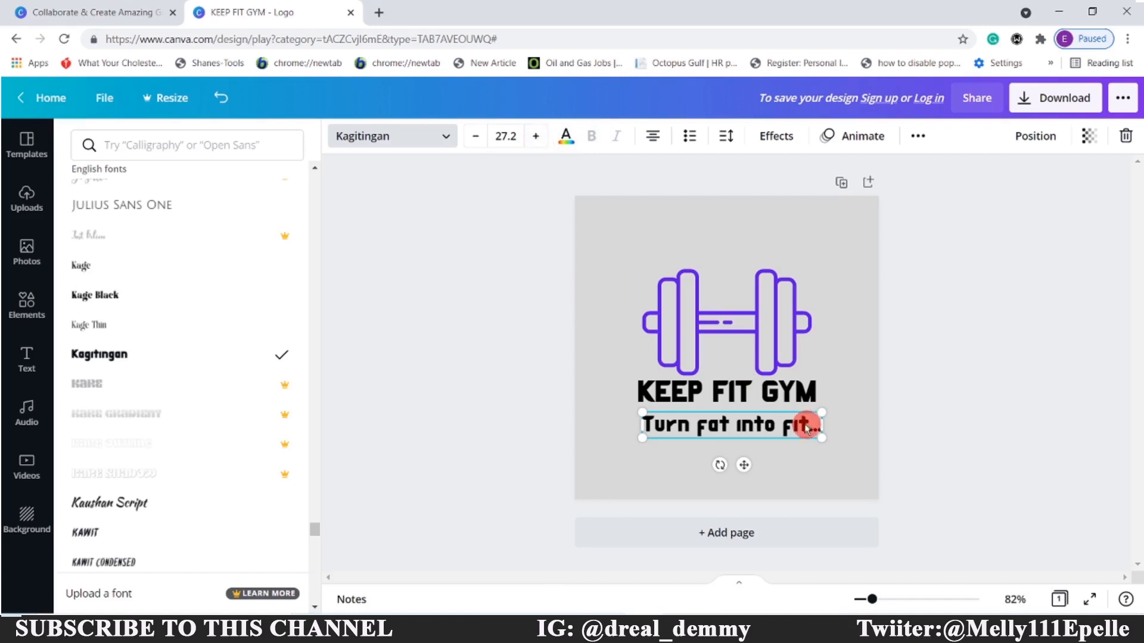
left_click(789, 398)
left_click(508, 135)
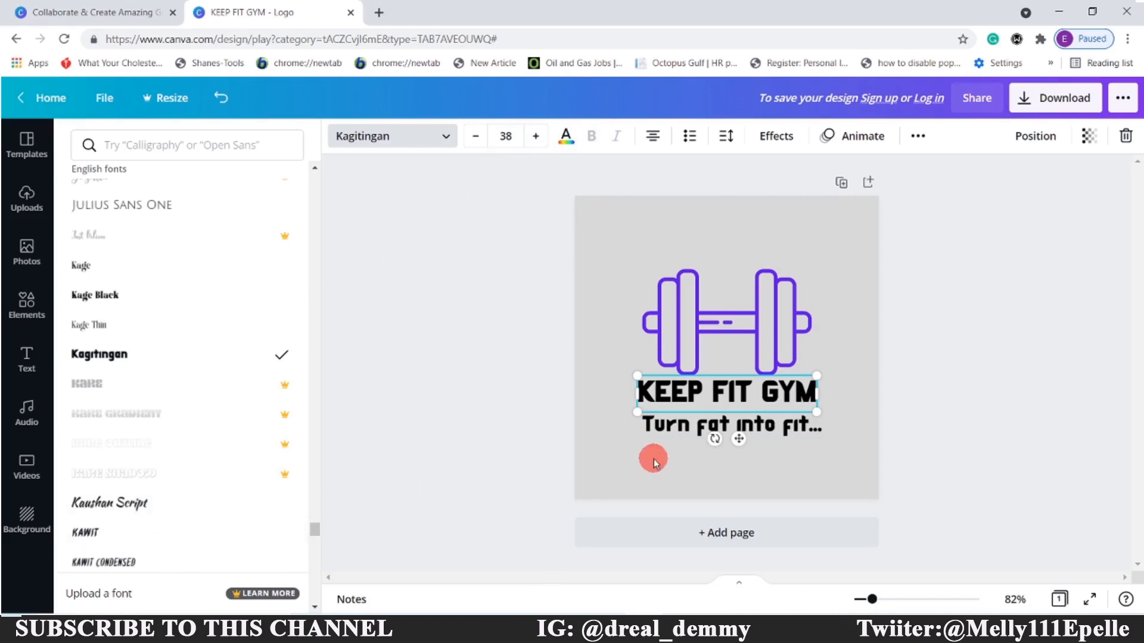
Change the tagline's font to Kaushan Script.
left_click(683, 442)
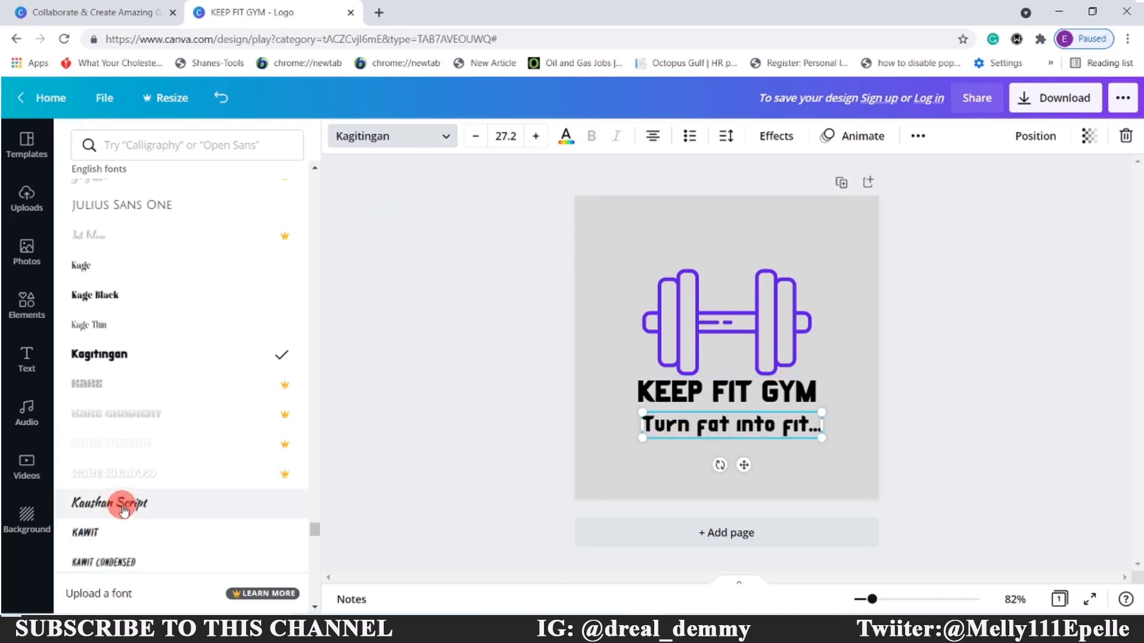
left_click(103, 511)
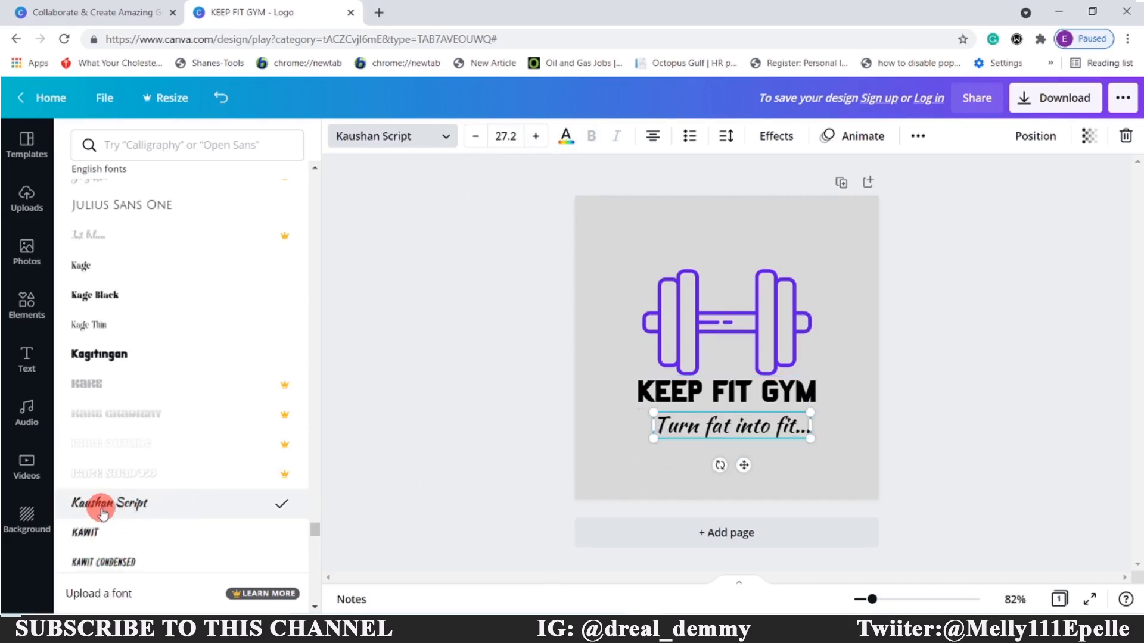
left_click(844, 421)
left_click(636, 473)
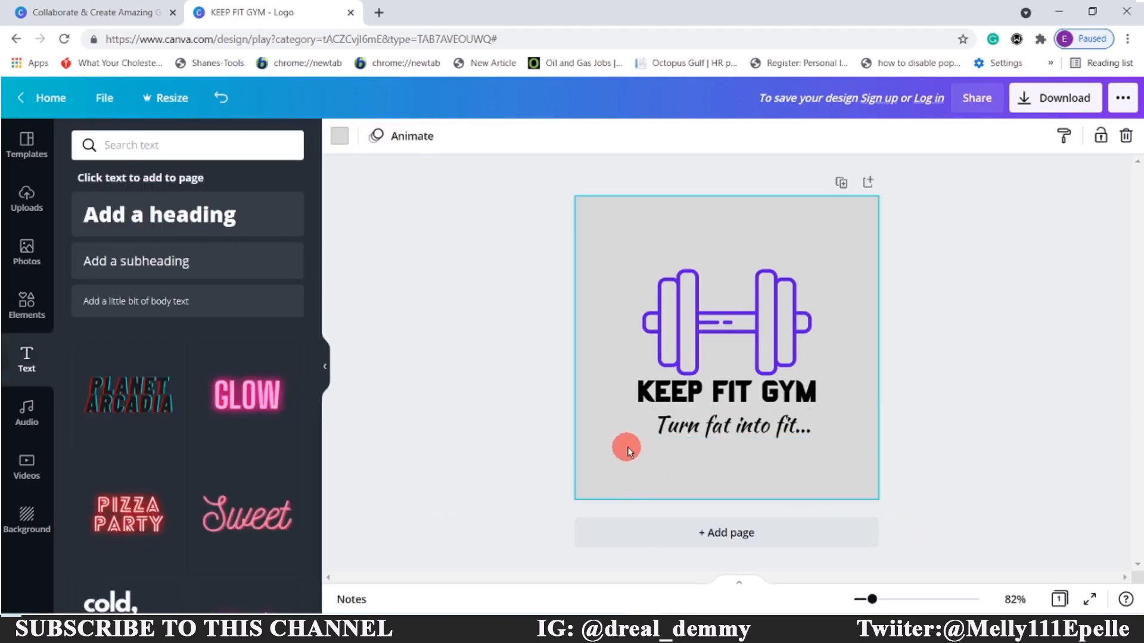
left_click(755, 441)
left_click(870, 220)
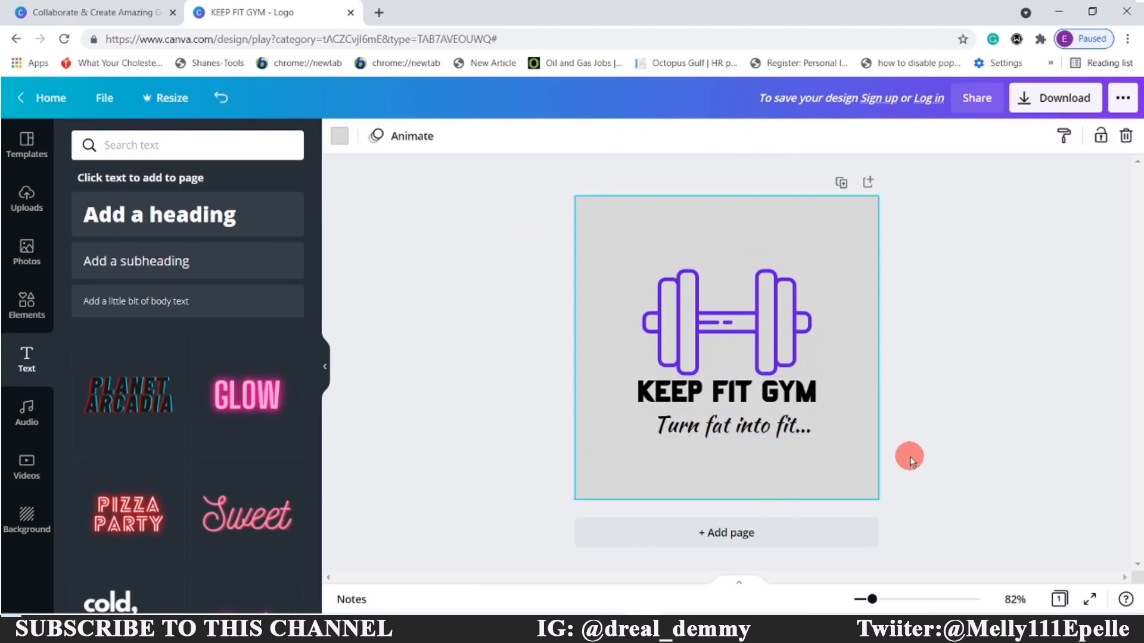
Download the logo design as a PNG file and dismiss the sign-up dialog.
left_click(1034, 112)
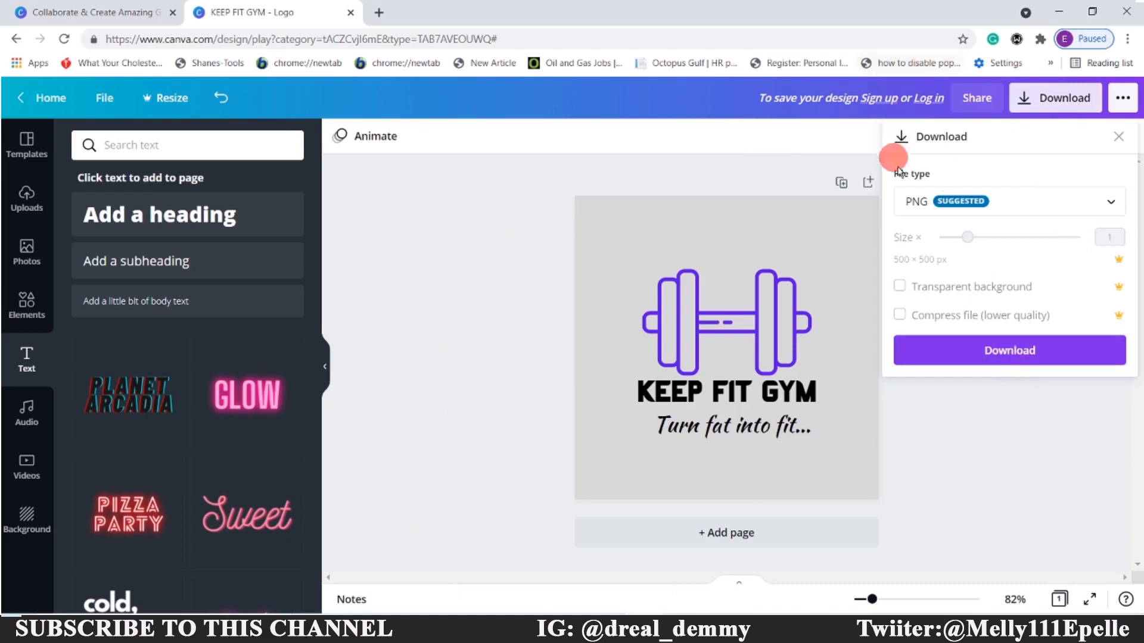
left_click(1104, 203)
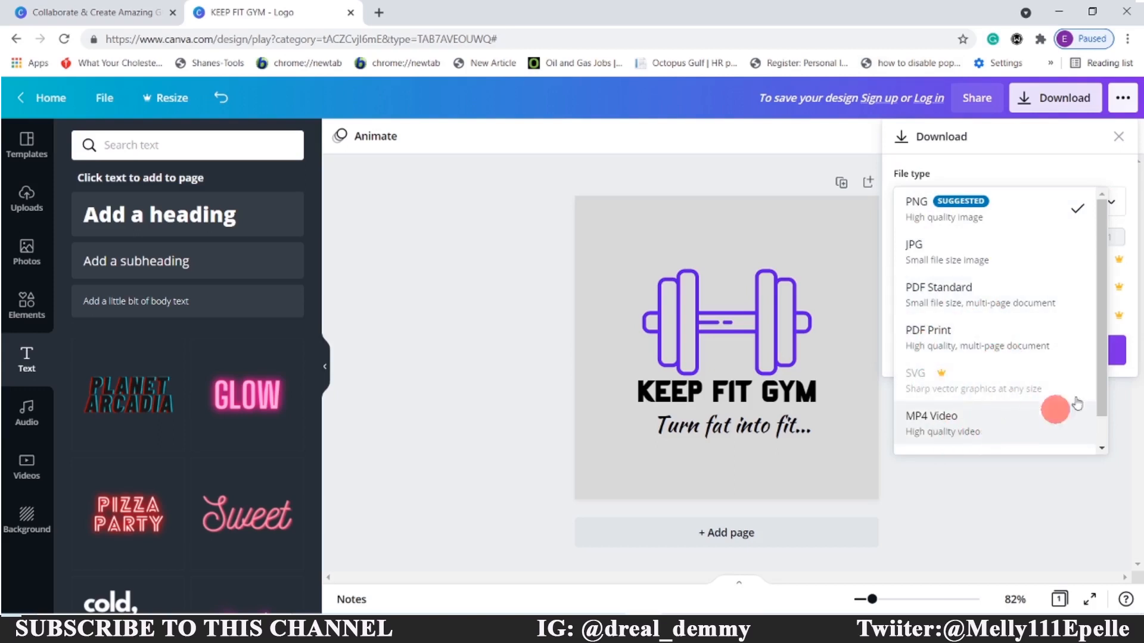
scroll(1091, 417, "down", 1)
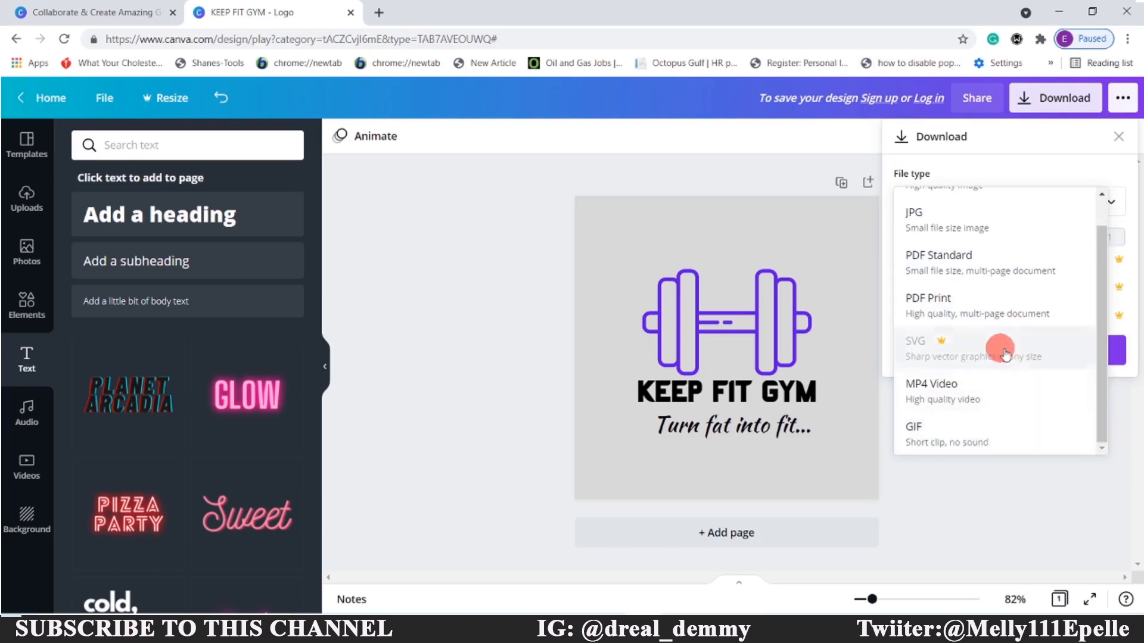
scroll(1006, 353, "up", 1)
left_click(984, 212)
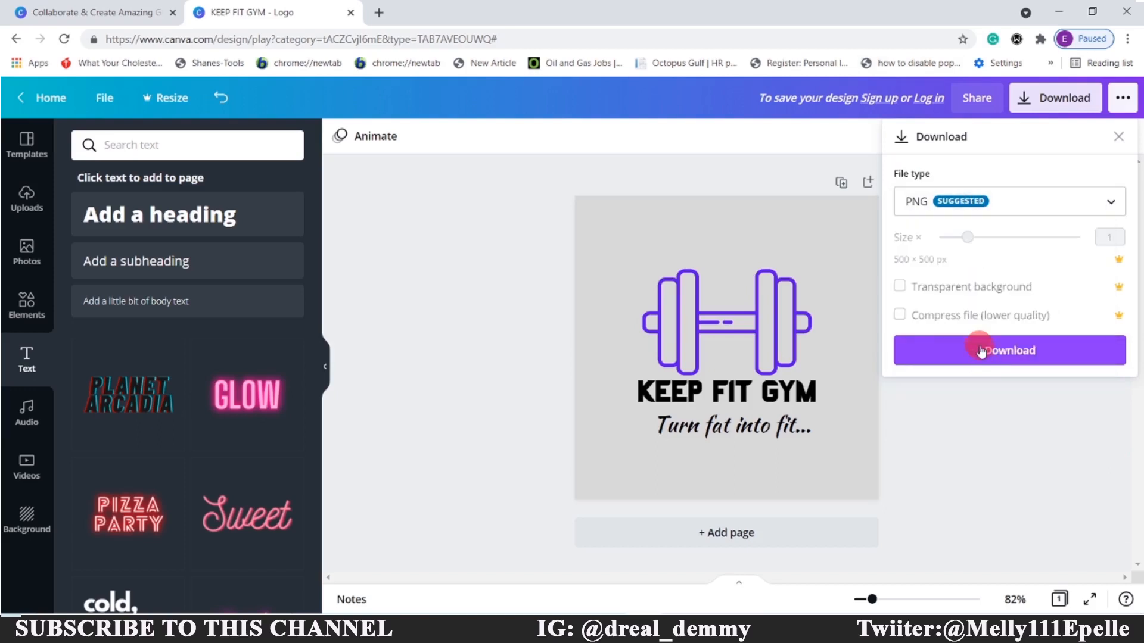
left_click(980, 352)
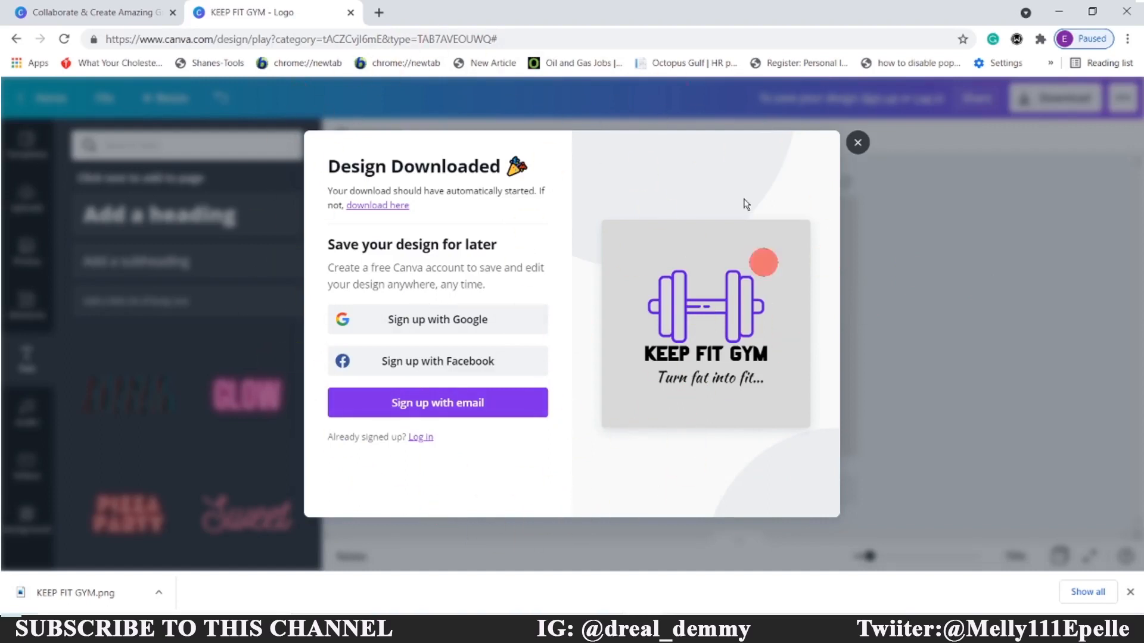
left_click(858, 144)
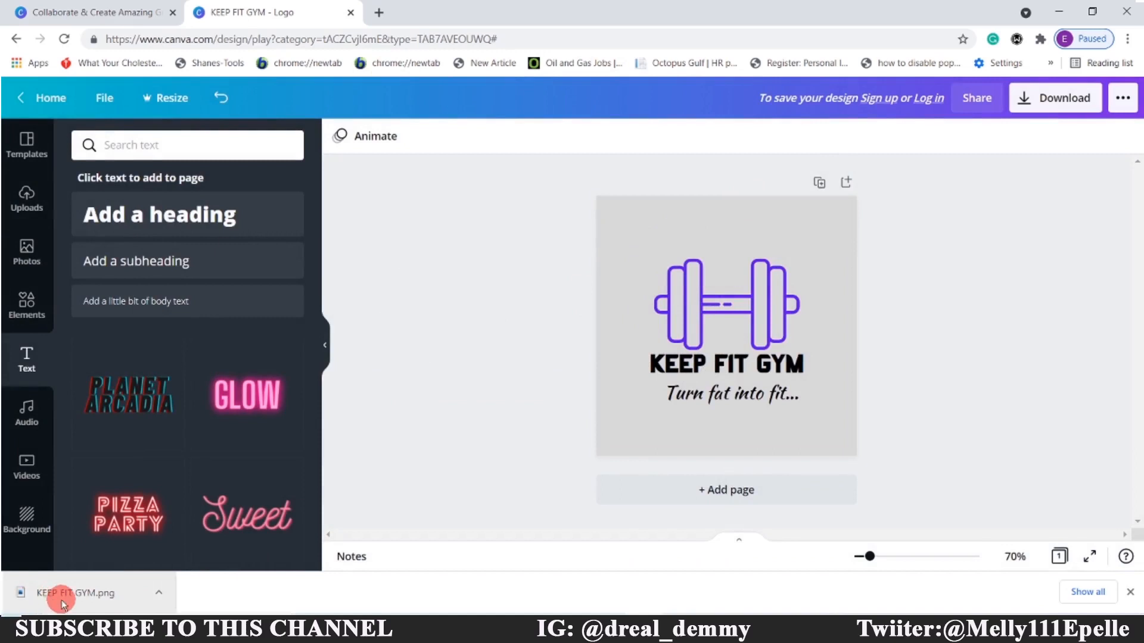
Open the remove.bg website in a new browser tab.
left_click(379, 12)
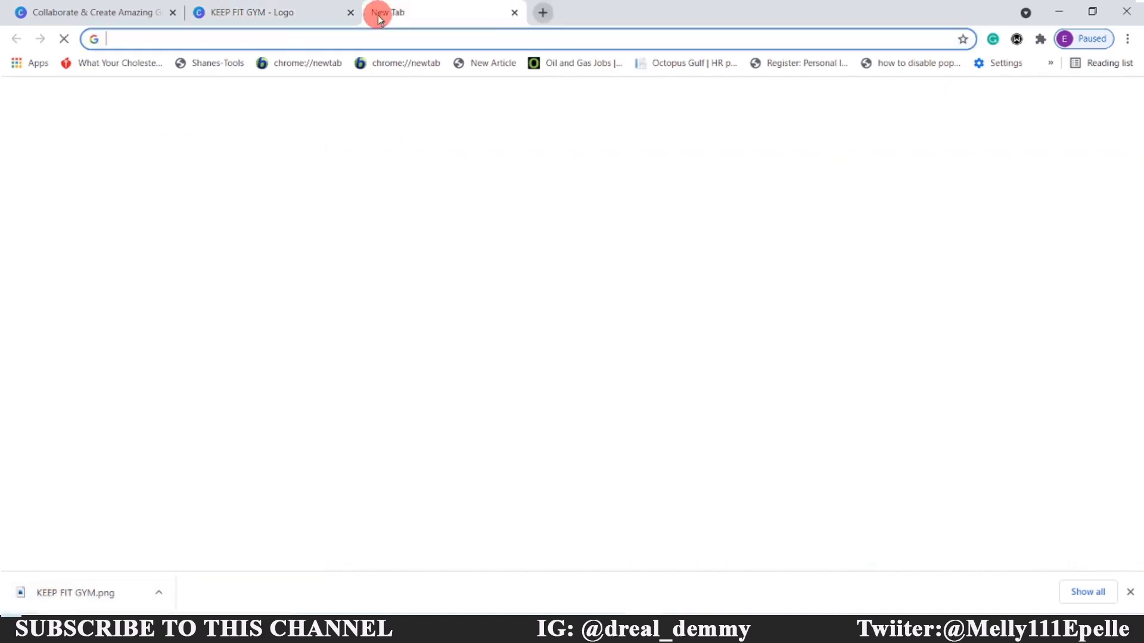
left_click(134, 40)
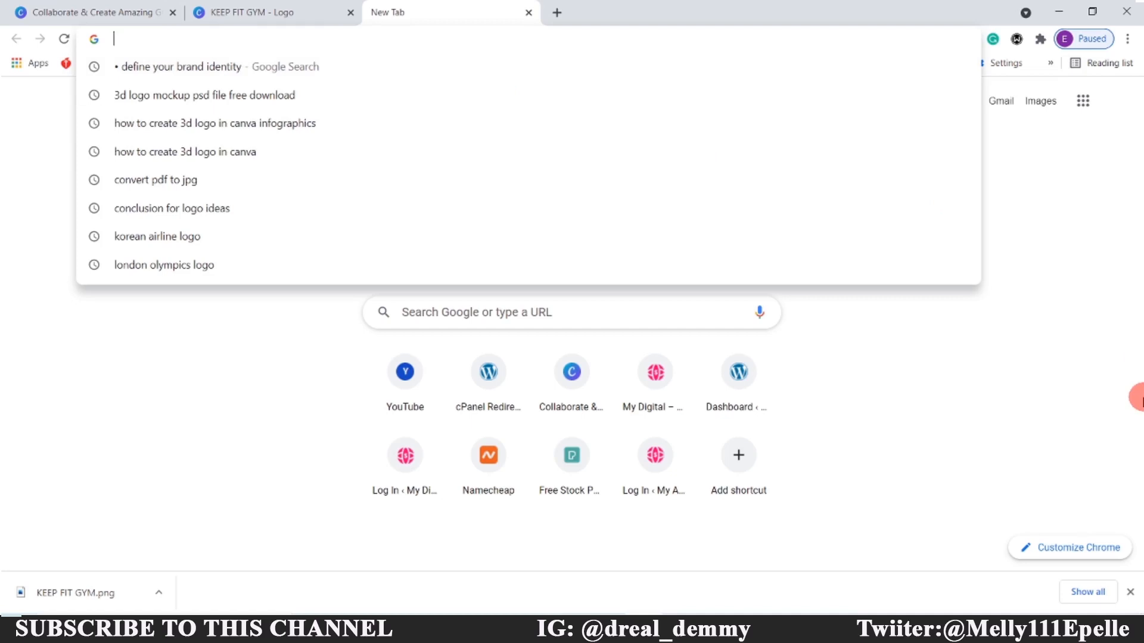
type("remo")
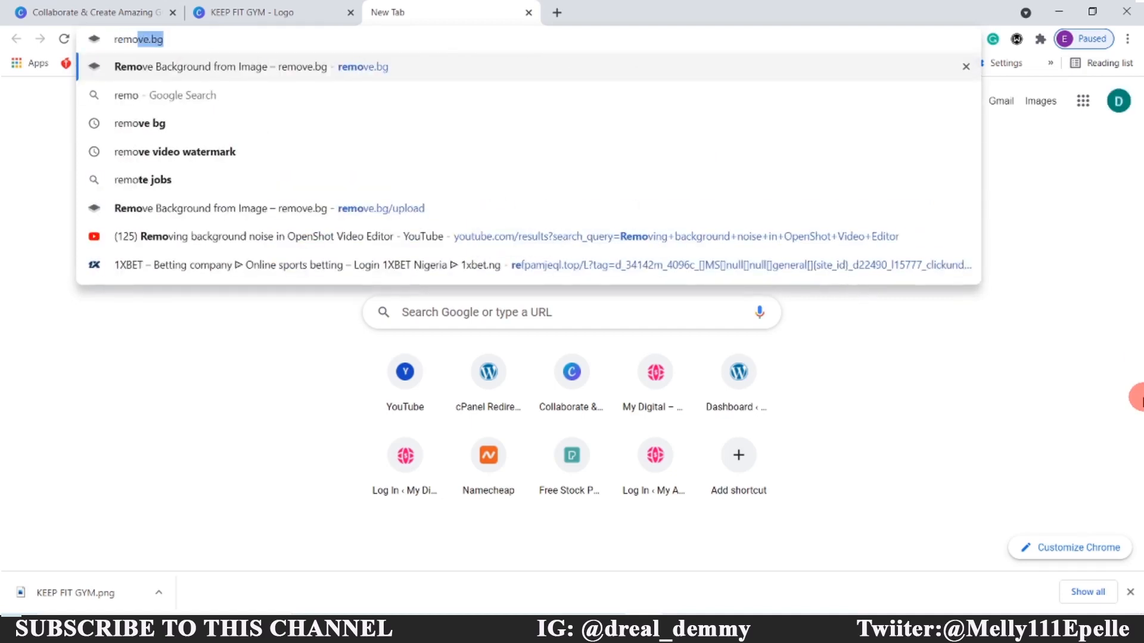
type("ve")
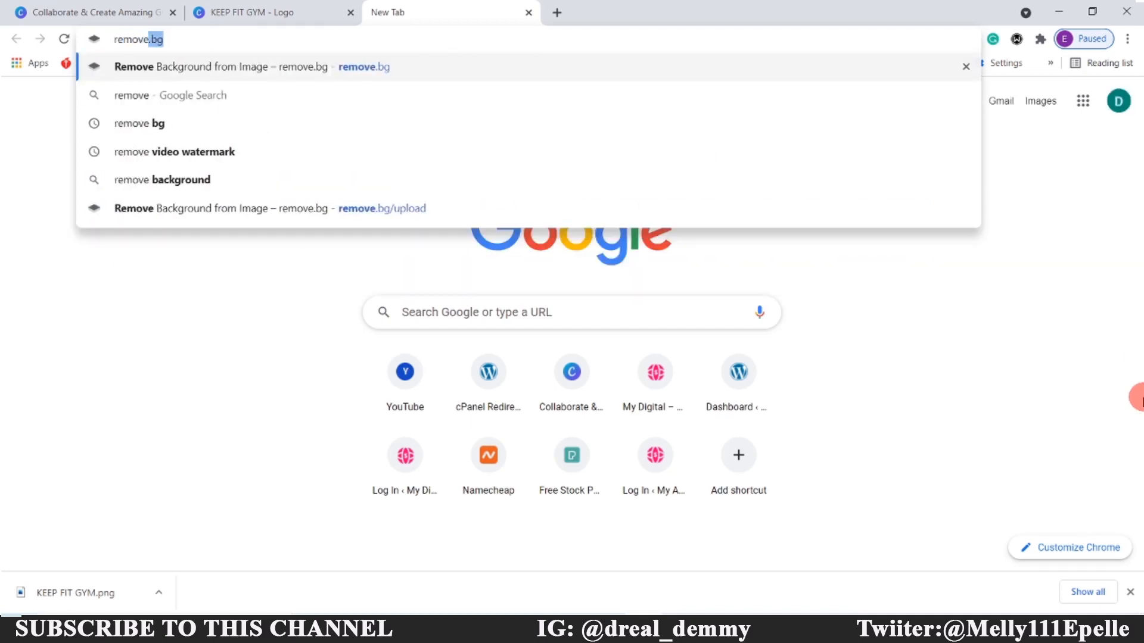
left_click(180, 38)
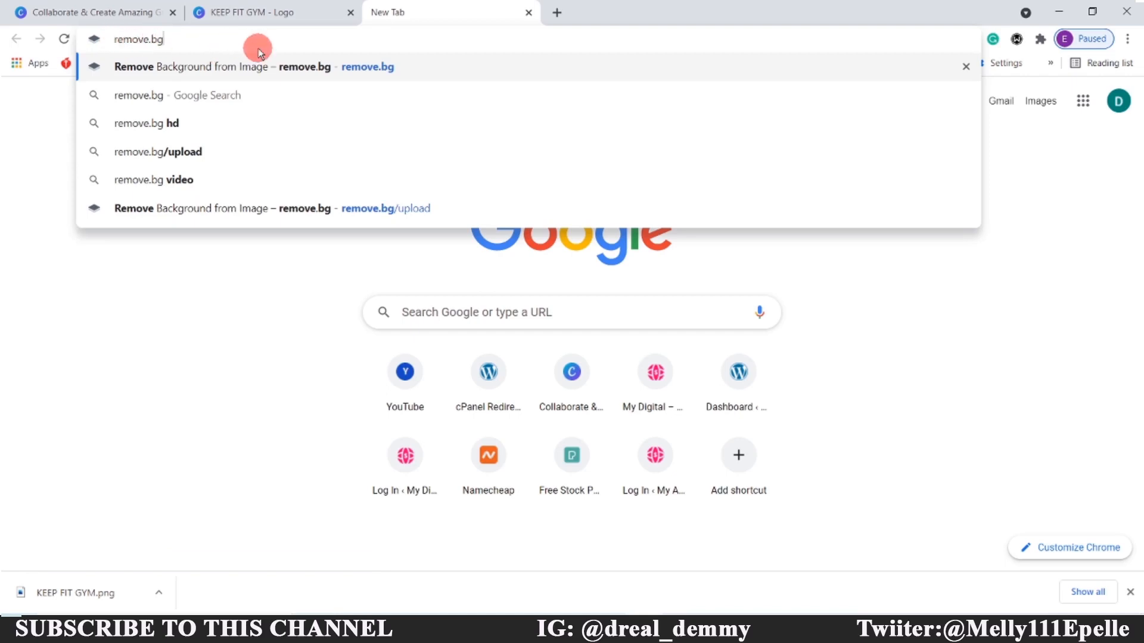
key("Return")
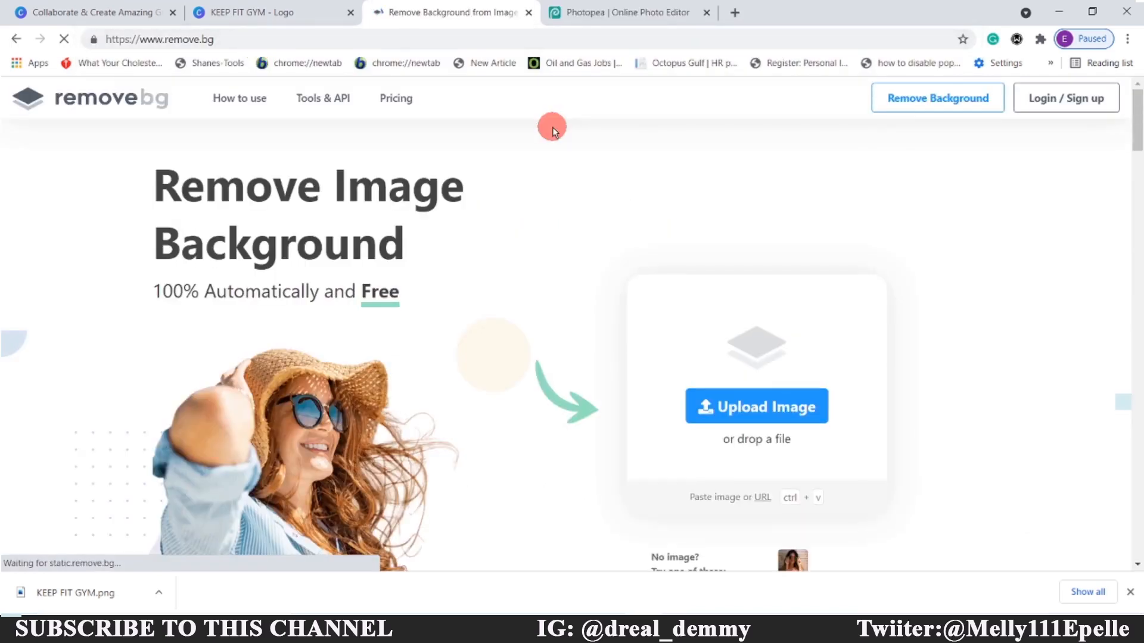